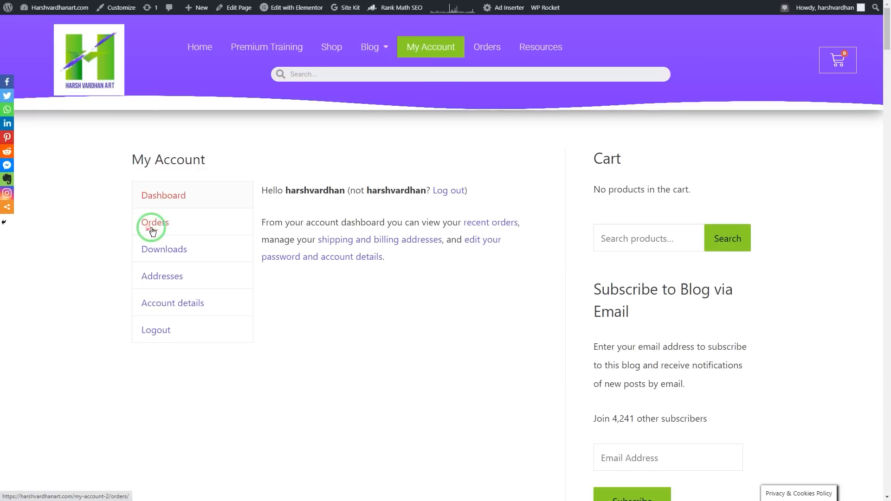
Step: Open the Downloads section of the website account
{"action": "left_click", "coordinate": [176, 253]}
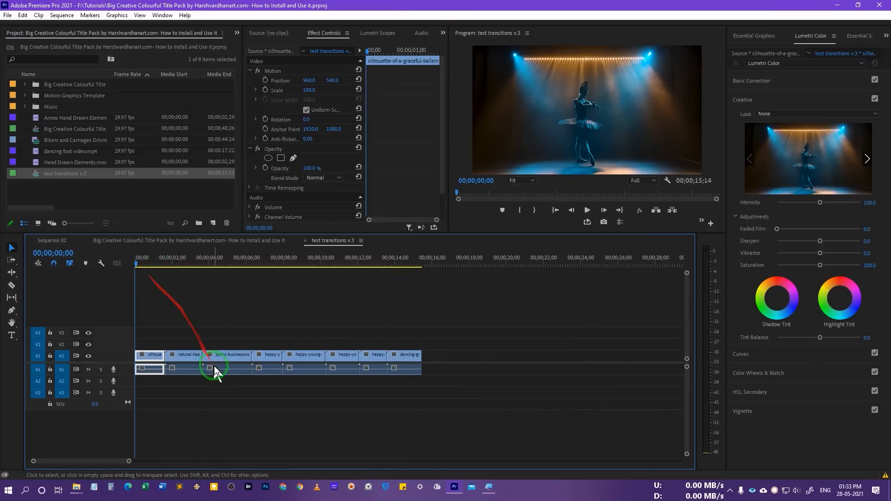
Step: Switch to File Explorer and open the extracted folder Best Seamless Transitions Pack-All in One-V.3
{"action": "left_click", "coordinate": [154, 440]}
{"action": "key", "text": "alt+Tab"}
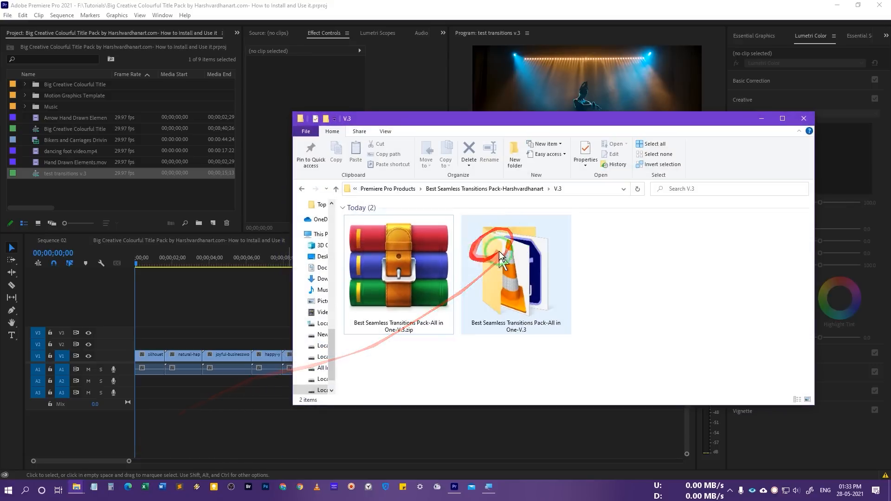
{"action": "left_click", "coordinate": [398, 275]}
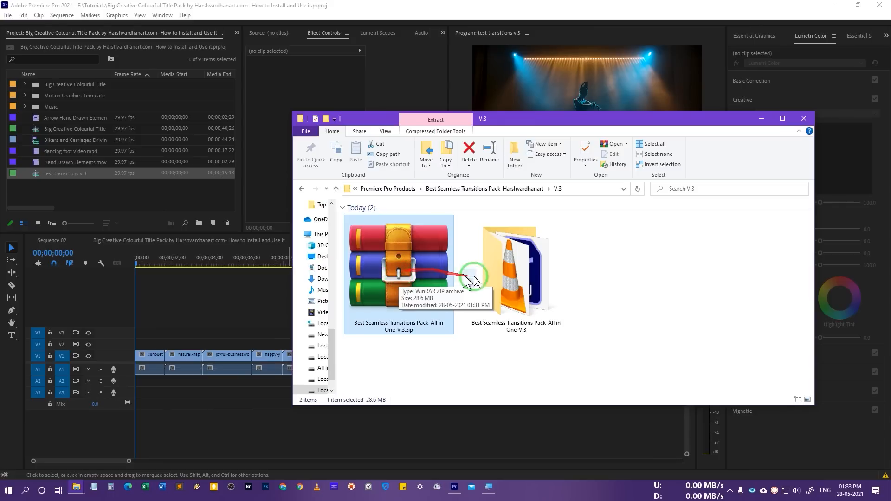
{"action": "double_click", "coordinate": [514, 276]}
{"action": "mouse_move", "coordinate": [469, 277]}
{"action": "left_mouse_down"}
{"action": "mouse_move", "coordinate": [599, 256]}
{"action": "mouse_move", "coordinate": [471, 257]}
{"action": "left_mouse_up"}
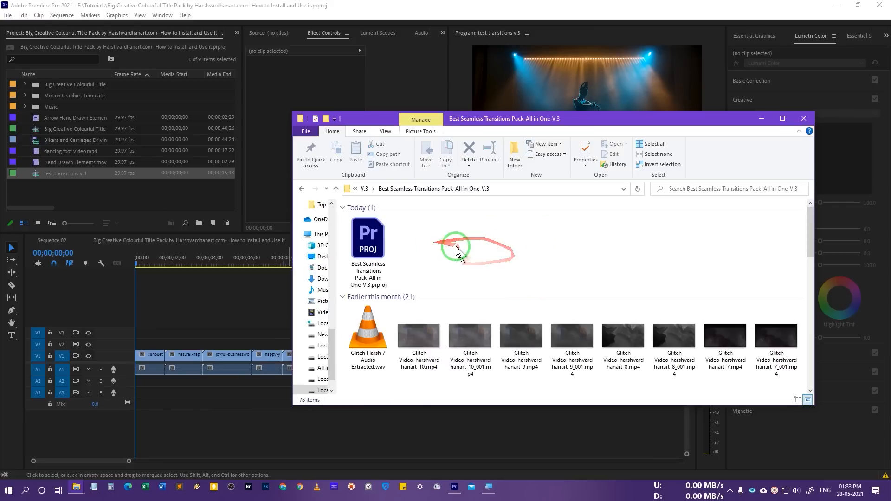
Step: Look through the pack's files, including the Best Seamless Transitions Pack-All in One-V.3.prproj project, and minimise File Explorer
{"action": "scroll", "coordinate": [455, 247], "scroll_direction": "down", "scroll_amount": 10}
{"action": "scroll", "coordinate": [456, 268], "scroll_direction": "up", "scroll_amount": 10}
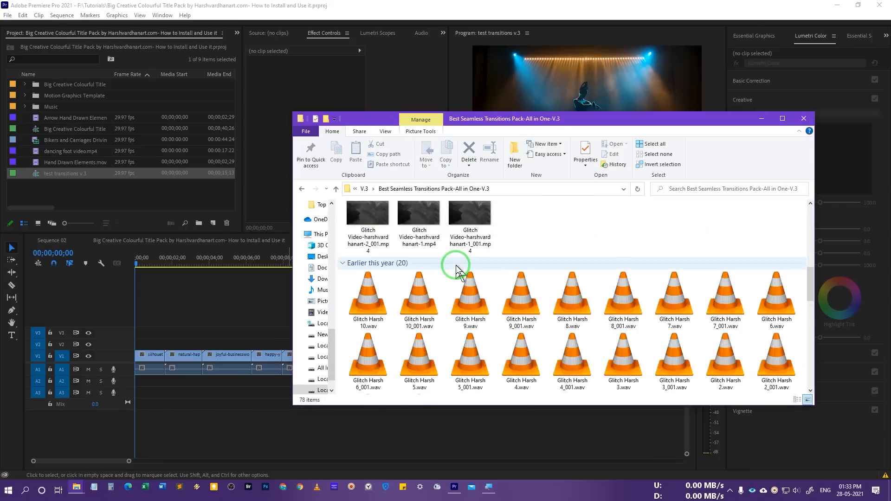
{"action": "left_click", "coordinate": [373, 258]}
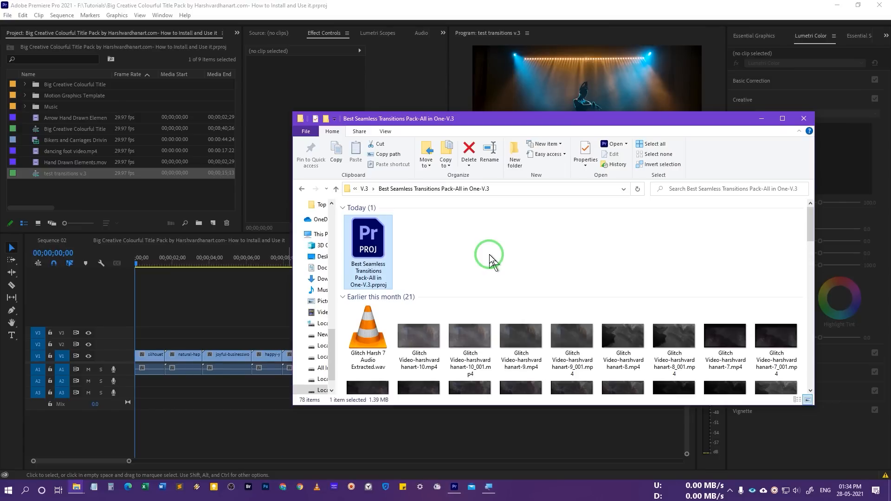
{"action": "left_click", "coordinate": [444, 246]}
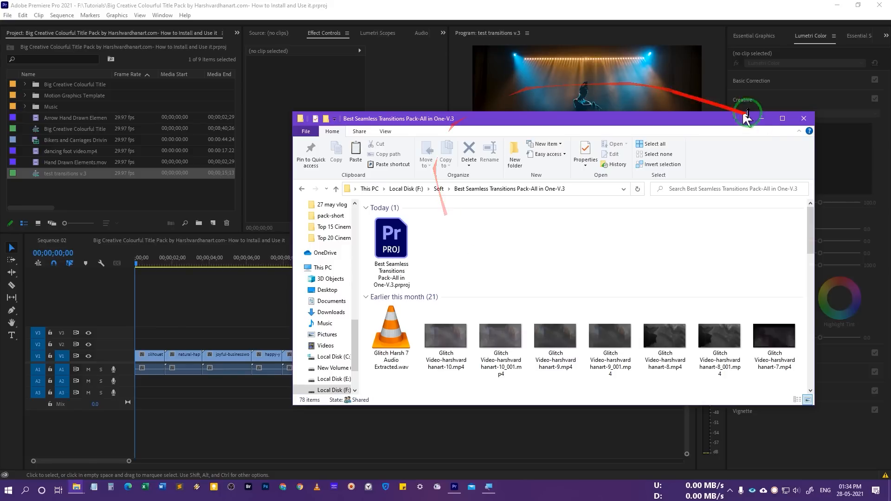
{"action": "left_click", "coordinate": [761, 118]}
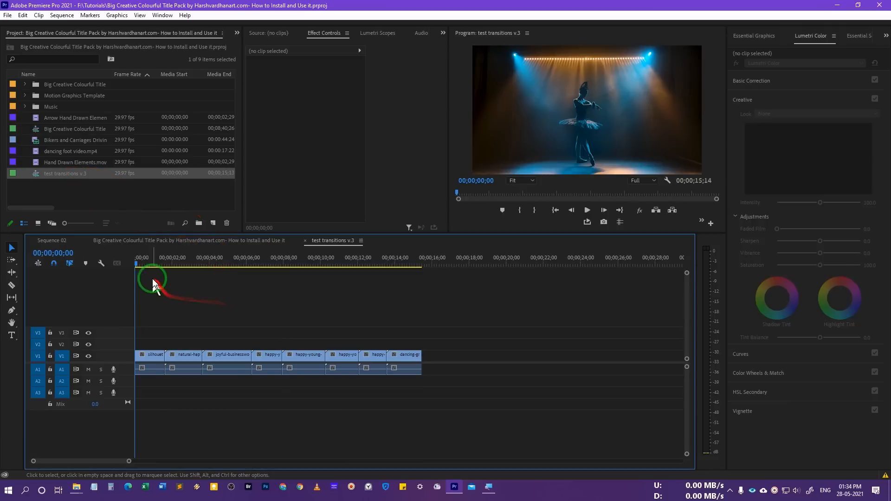
Step: Turn off both source patching and targeting for video track V1 in the test transitions v.3 sequence
{"action": "mouse_move", "coordinate": [141, 269]}
{"action": "left_mouse_down"}
{"action": "mouse_move", "coordinate": [403, 281]}
{"action": "mouse_move", "coordinate": [153, 282]}
{"action": "mouse_move", "coordinate": [169, 288]}
{"action": "mouse_move", "coordinate": [159, 273]}
{"action": "mouse_move", "coordinate": [137, 279]}
{"action": "left_mouse_up"}
{"action": "left_click", "coordinate": [44, 363]}
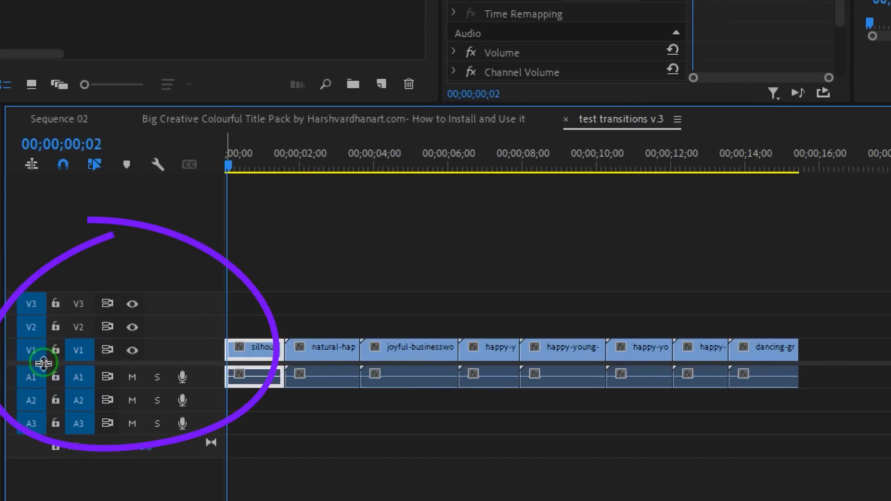
{"action": "left_click", "coordinate": [75, 348]}
{"action": "left_click", "coordinate": [31, 352]}
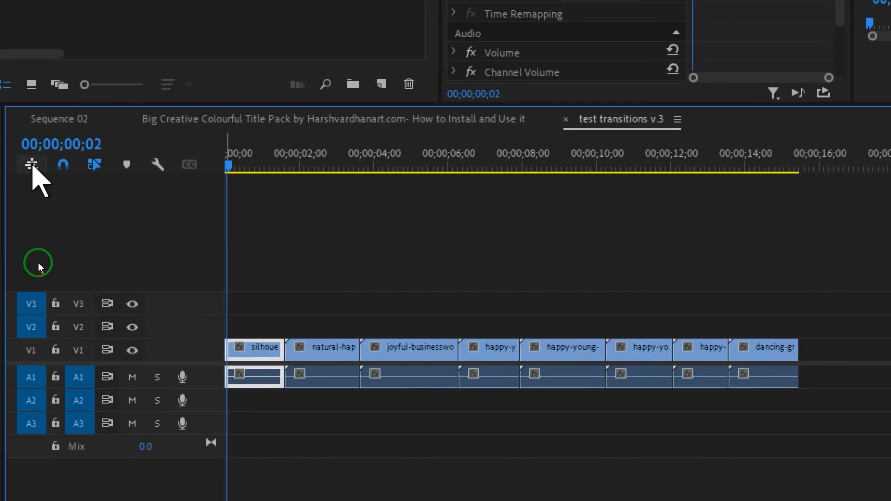
Step: Toggle inserting and overwriting sequences as nests on and back off, so sequences go in as individual clips
{"action": "left_click", "coordinate": [33, 166]}
{"action": "left_click", "coordinate": [31, 165]}
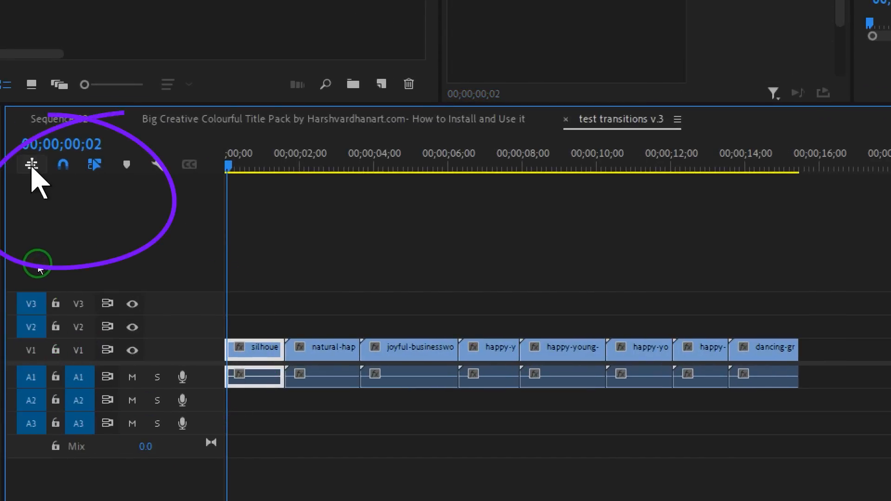
{"action": "left_click", "coordinate": [31, 165]}
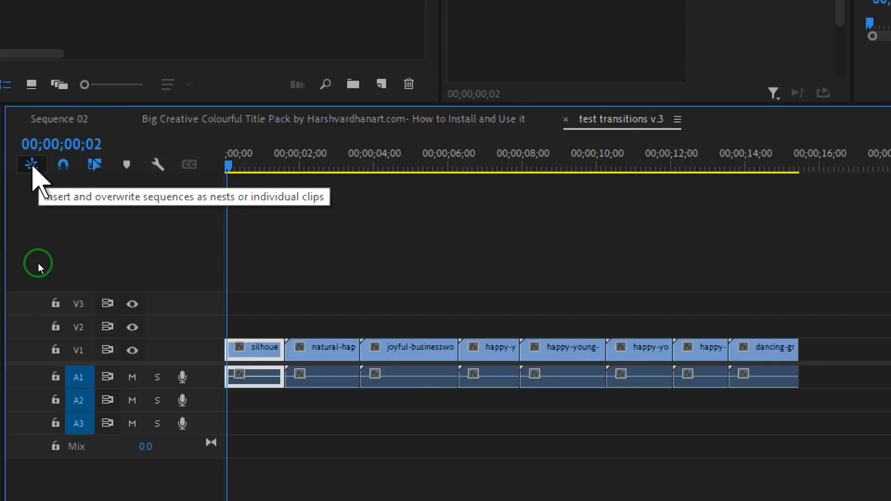
{"action": "left_click", "coordinate": [33, 167]}
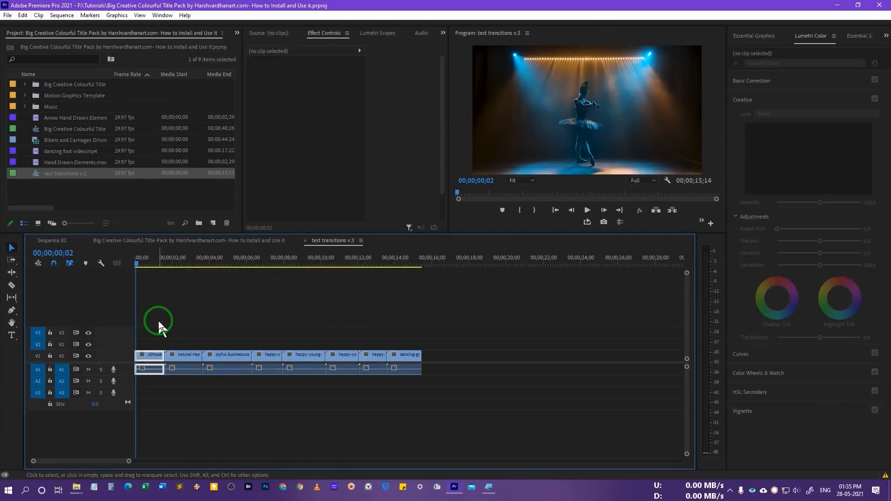
Step: Return the playhead to the sequence start and open Best Seamless Transitions Pack-All in One-V.3.prproj from its folder under F:\Soft
{"action": "left_click", "coordinate": [138, 269]}
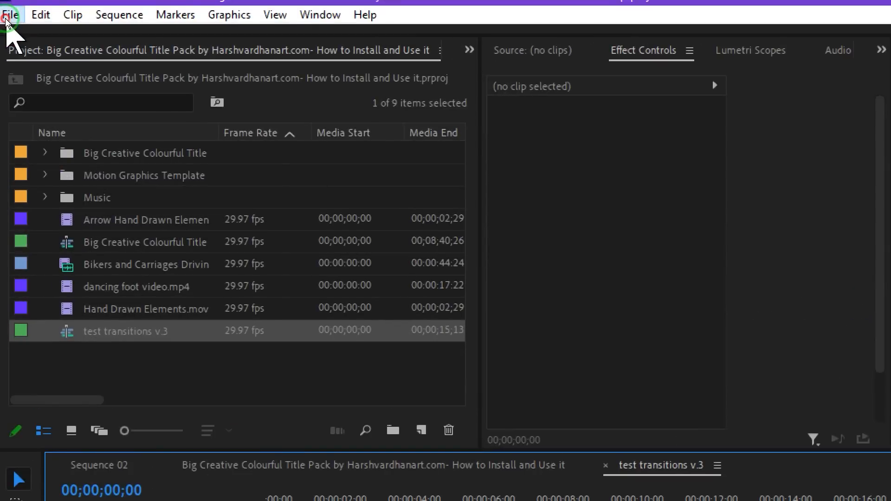
{"action": "left_click", "coordinate": [7, 15]}
{"action": "left_click", "coordinate": [48, 61]}
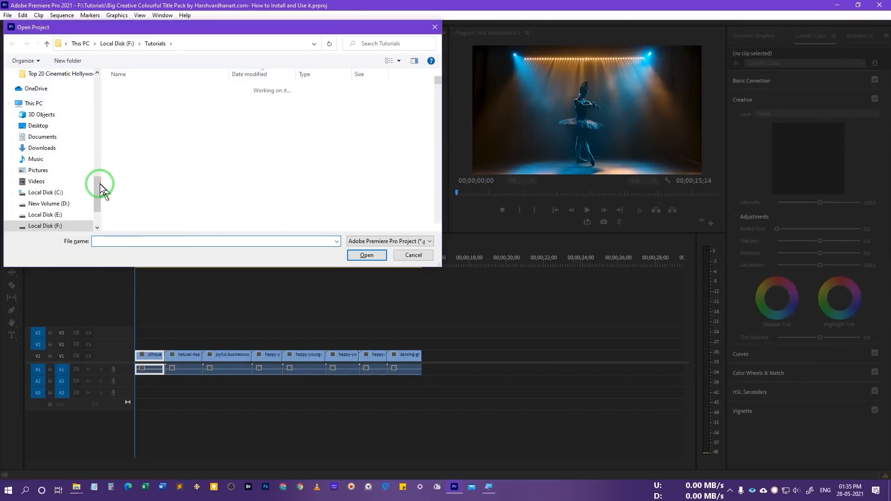
{"action": "left_click_drag", "start_coordinate": [99, 188], "coordinate": [99, 151]}
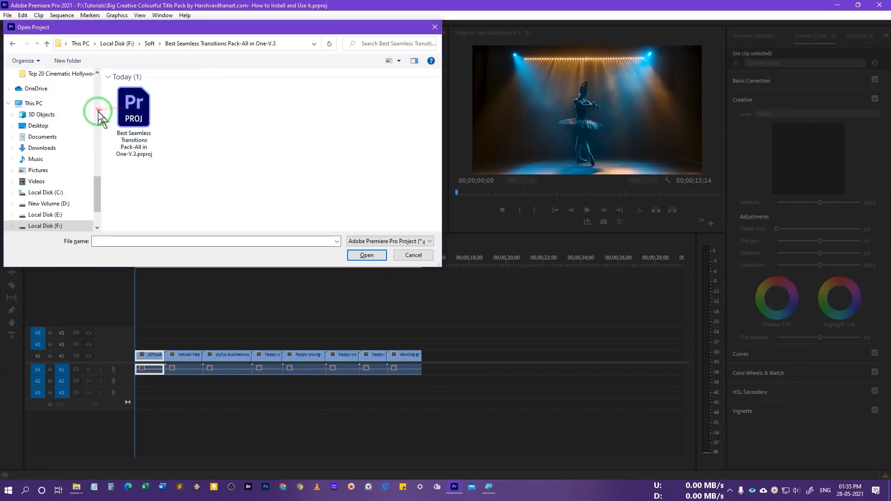
{"action": "left_click", "coordinate": [131, 129]}
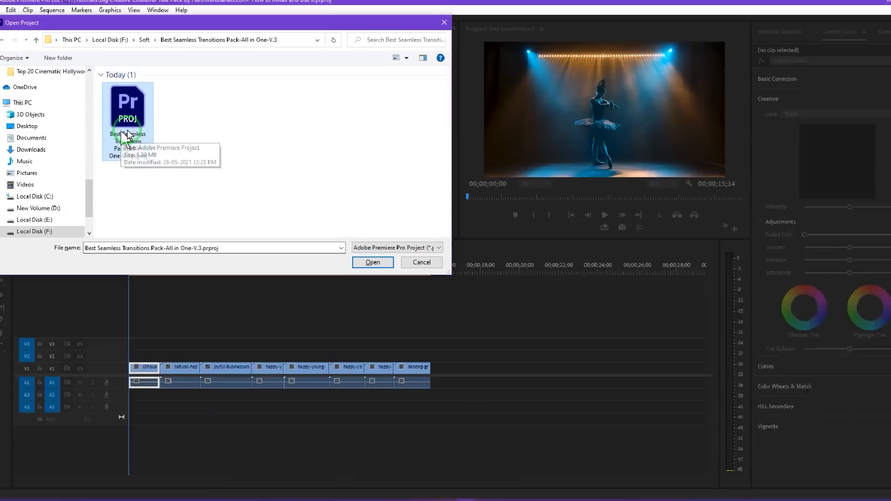
{"action": "left_click", "coordinate": [373, 262]}
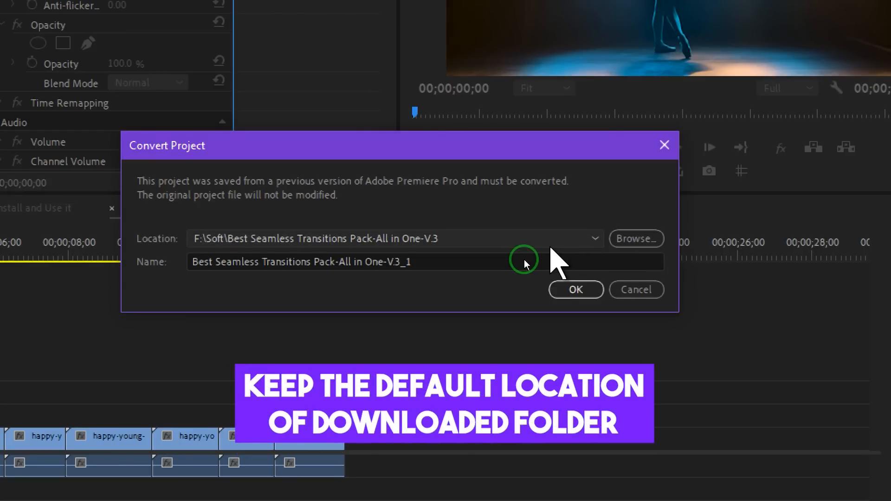
Step: Convert the project as Best Seamless Transitions Pack-All in One-V.3_1 in its default location and skip all missing preview files
{"action": "left_click", "coordinate": [576, 290]}
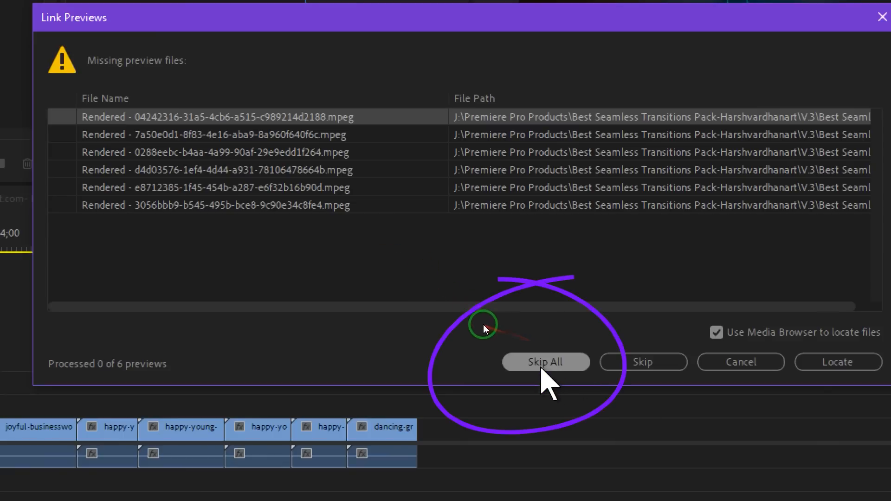
{"action": "left_click", "coordinate": [545, 362]}
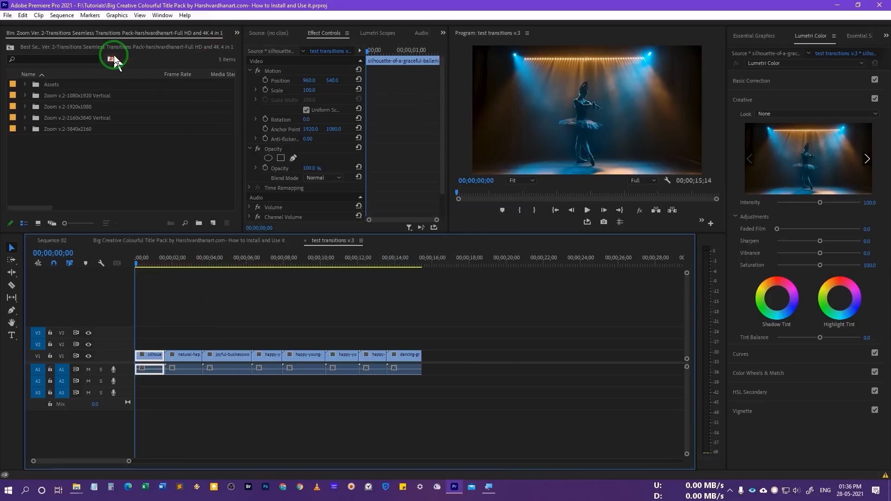
Step: Show the root of the Best Seamless Transitions Pack-All in One-V.3_1 project and enlarge its bin icons
{"action": "left_click", "coordinate": [474, 53]}
{"action": "left_click", "coordinate": [537, 239]}
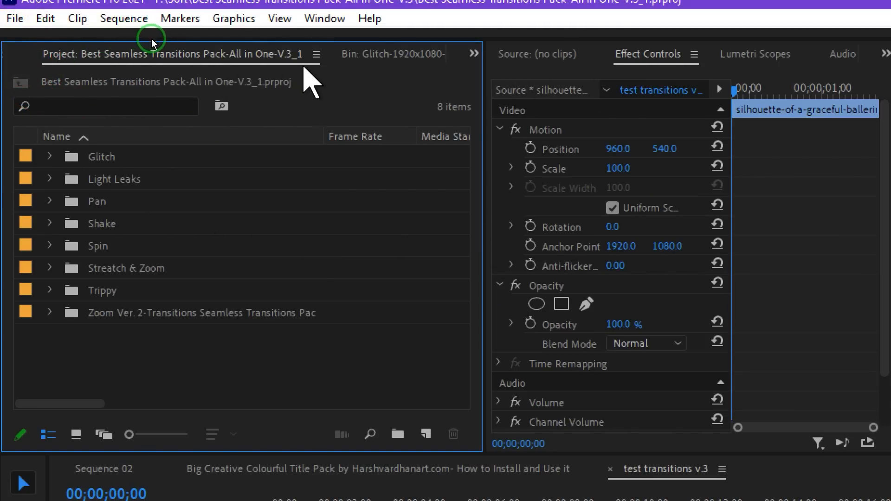
{"action": "left_click_drag", "start_coordinate": [129, 434], "coordinate": [187, 434]}
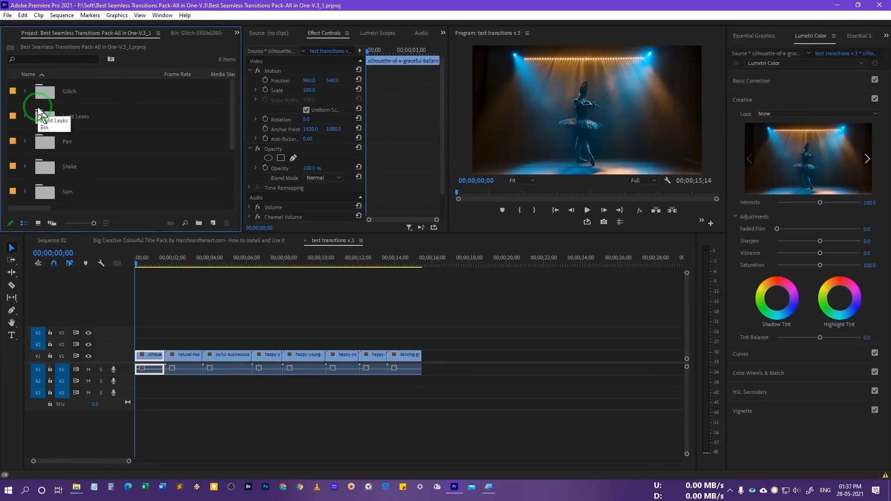
Step: Look through the transition bins of the pack, from Glitch and Light Leaks down to Trippy and Zoom Ver. 2
{"action": "left_click", "coordinate": [104, 182]}
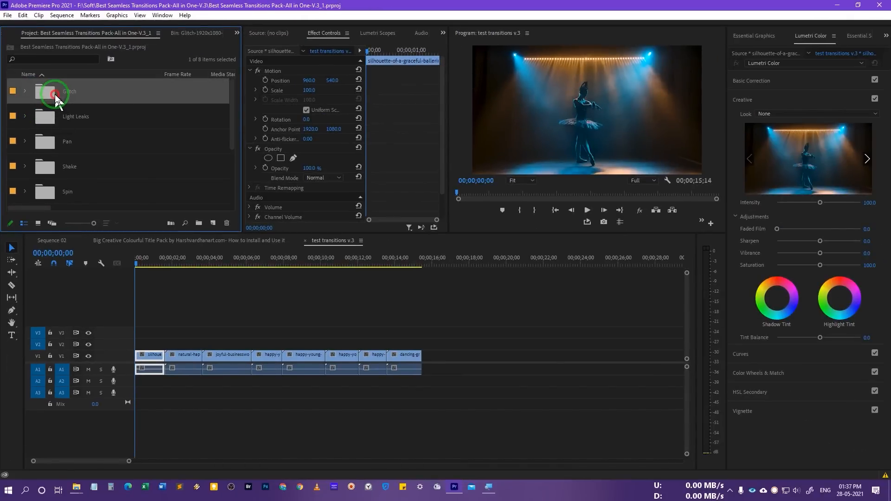
{"action": "left_click", "coordinate": [62, 118]}
{"action": "left_click", "coordinate": [76, 143]}
{"action": "left_click", "coordinate": [99, 169]}
{"action": "left_click", "coordinate": [82, 195]}
{"action": "scroll", "coordinate": [111, 190], "scroll_direction": "down", "scroll_amount": 2}
{"action": "left_click", "coordinate": [101, 167]}
{"action": "left_click", "coordinate": [117, 192]}
{"action": "scroll", "coordinate": [114, 192], "scroll_direction": "down", "scroll_amount": 1}
{"action": "left_click", "coordinate": [106, 191]}
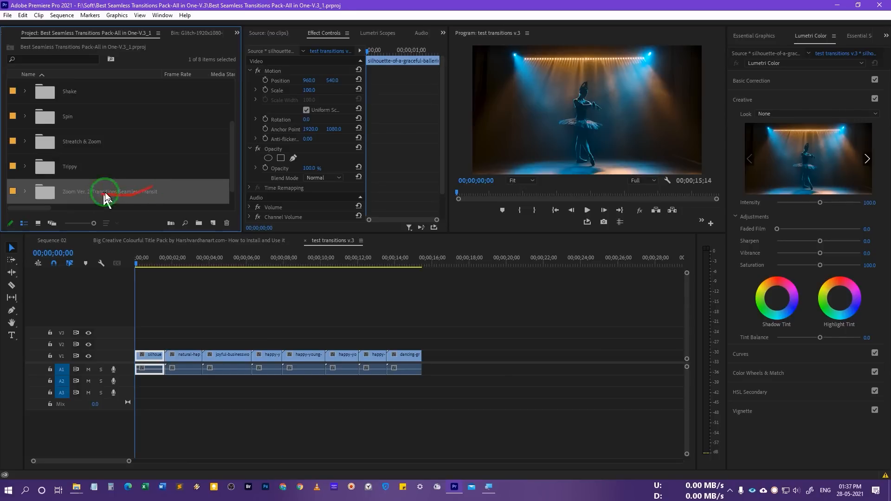
{"action": "scroll", "coordinate": [165, 189], "scroll_direction": "up", "scroll_amount": 3}
{"action": "left_click", "coordinate": [69, 94]}
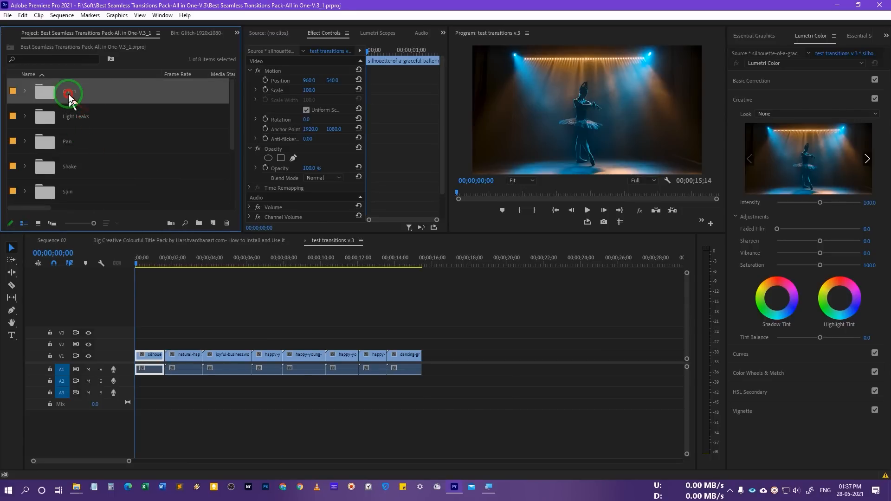
Step: Expand the Light Leaks bin and show its contents as a compact list in an enlarged project panel
{"action": "left_click", "coordinate": [91, 122]}
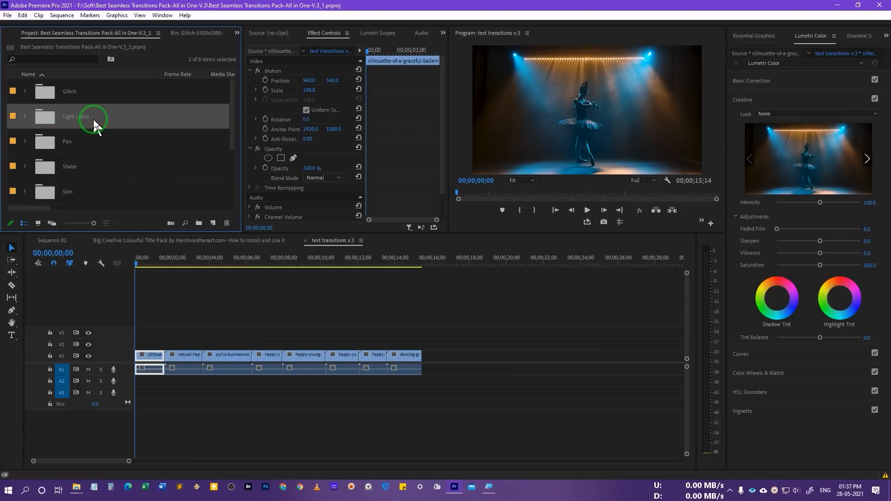
{"action": "left_click", "coordinate": [25, 117]}
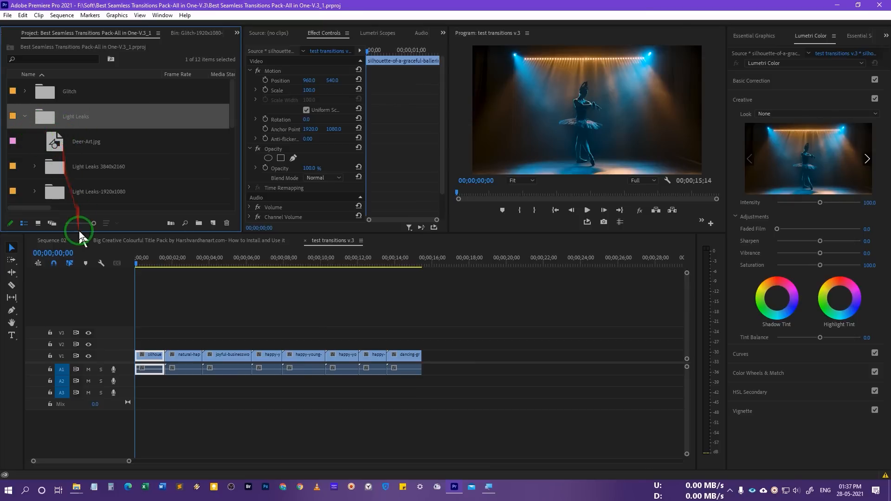
{"action": "left_click", "coordinate": [65, 223]}
{"action": "left_click_drag", "start_coordinate": [238, 232], "coordinate": [279, 319]}
{"action": "left_click_drag", "start_coordinate": [242, 290], "coordinate": [351, 305]}
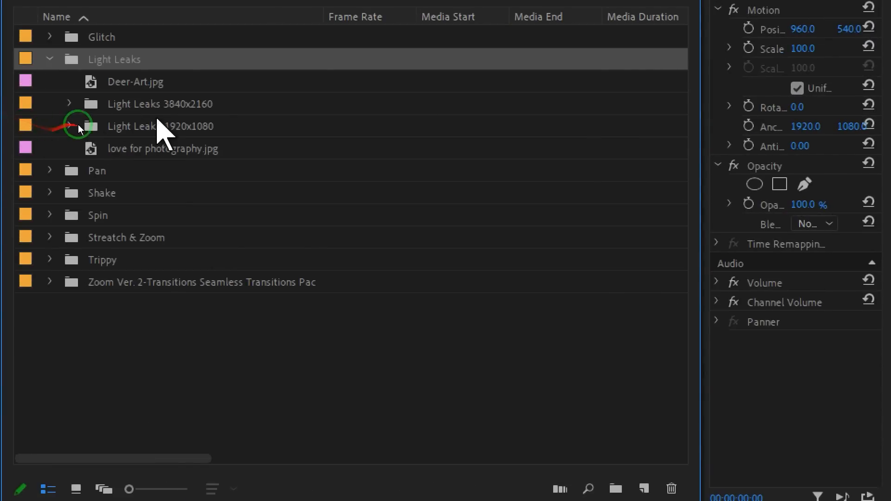
Step: Compare the 3840x2160 and 1920x1080 Light Leaks bins and check the settings of the test transitions v.3 sequence
{"action": "left_click", "coordinate": [162, 106]}
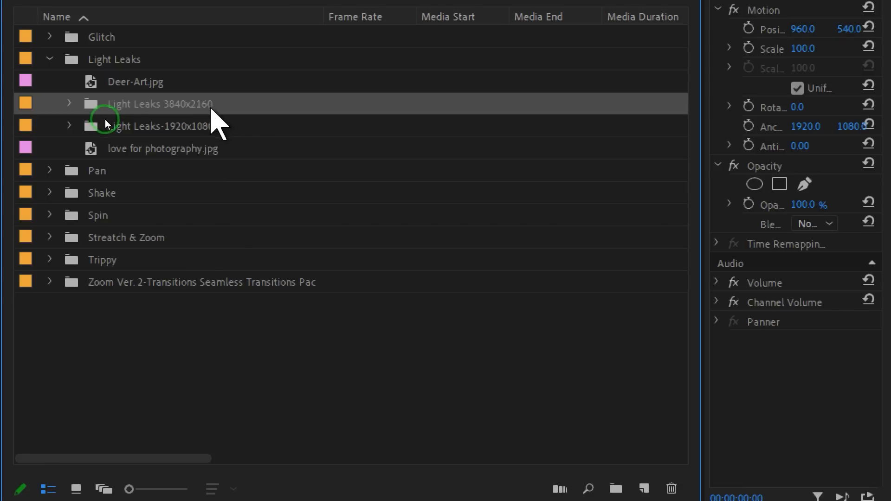
{"action": "left_click", "coordinate": [83, 129]}
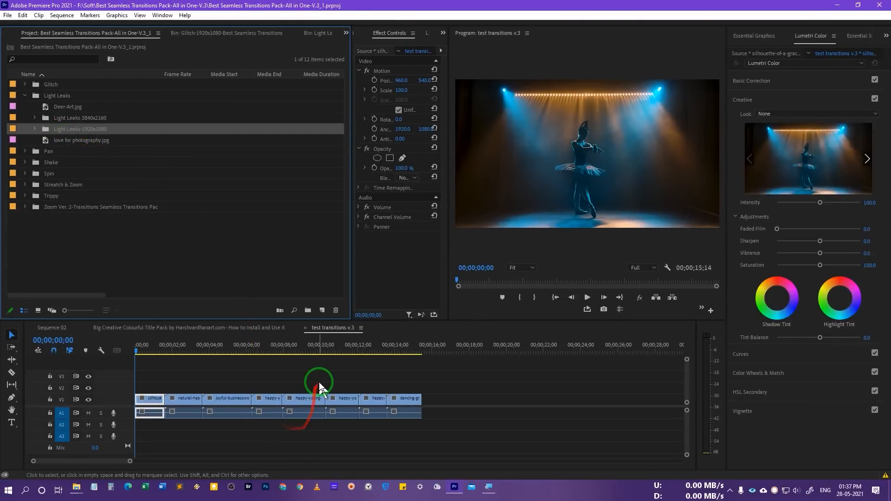
{"action": "left_click", "coordinate": [319, 382]}
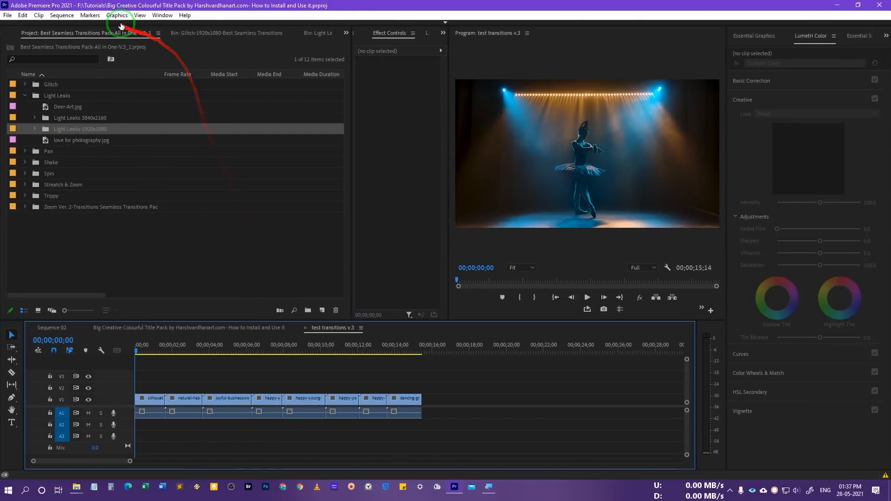
{"action": "left_click", "coordinate": [61, 15]}
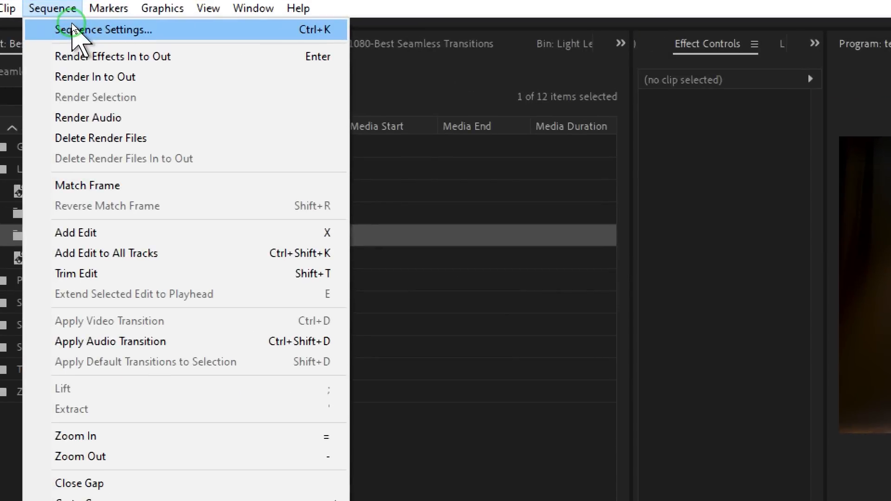
{"action": "left_click", "coordinate": [73, 29]}
{"action": "double_click", "coordinate": [373, 217]}
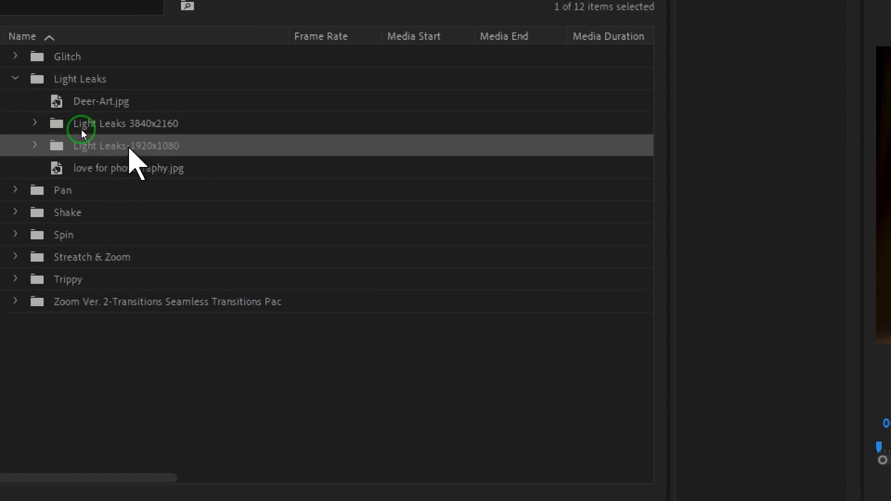
Step: Open the Light Leaks-1920x1080 bin
{"action": "left_click", "coordinate": [58, 149]}
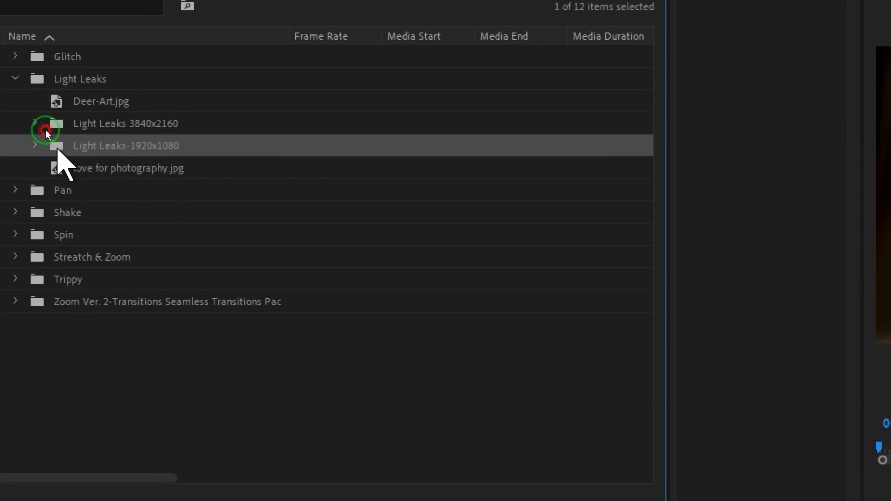
{"action": "double_click", "coordinate": [57, 148]}
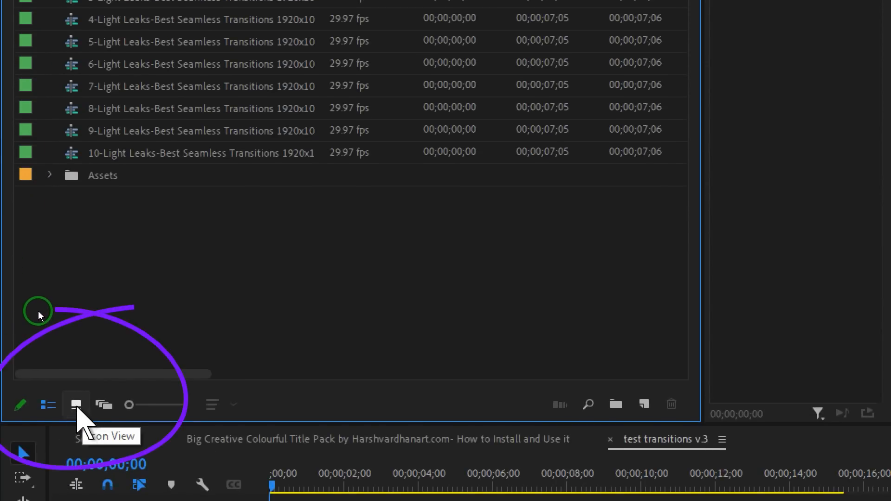
Step: Show the Light Leaks-1920x1080 bin as thumbnails and check the V1 track targeting in the test transitions v.3 sequence
{"action": "left_click", "coordinate": [79, 408]}
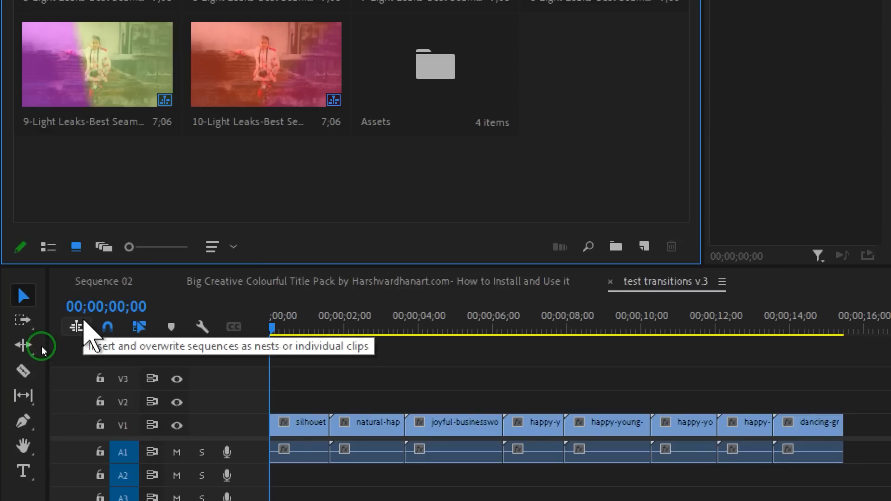
{"action": "left_click", "coordinate": [62, 403]}
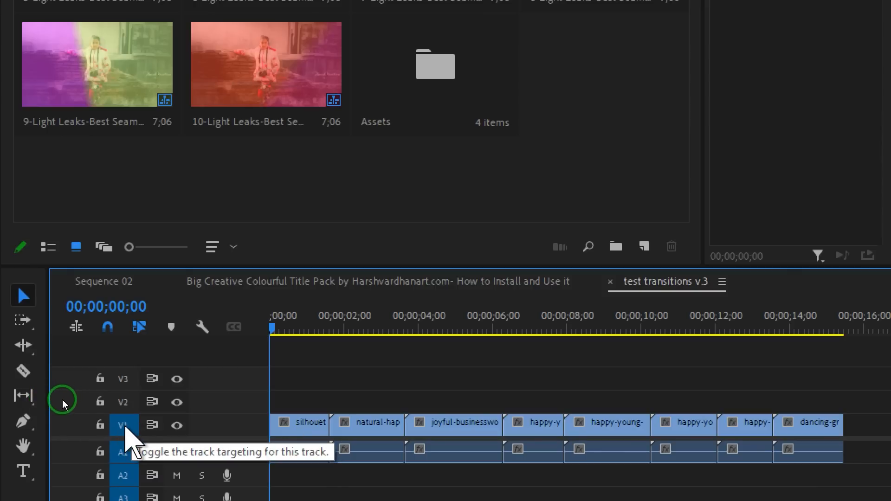
{"action": "left_click", "coordinate": [124, 426]}
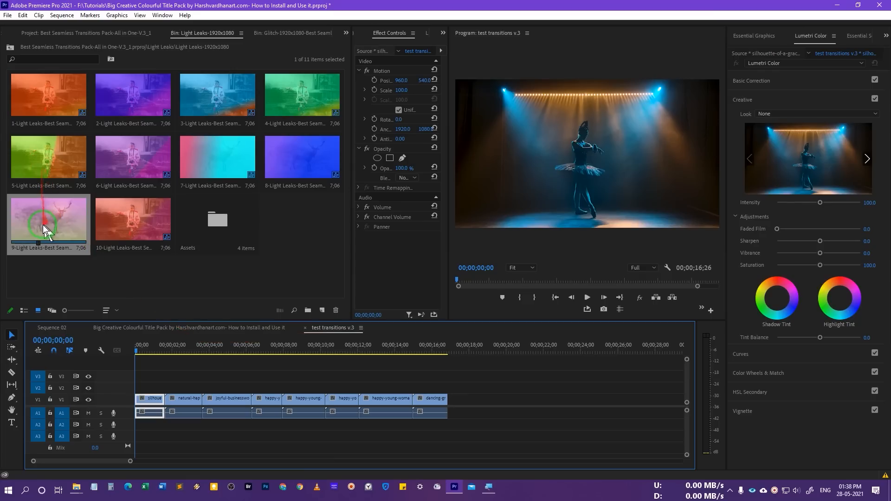
Step: Try the 9-Light Leaks transition on V2 over the cut between the first two clips and play it back
{"action": "left_click", "coordinate": [83, 80]}
{"action": "left_click_drag", "start_coordinate": [42, 230], "coordinate": [166, 388]}
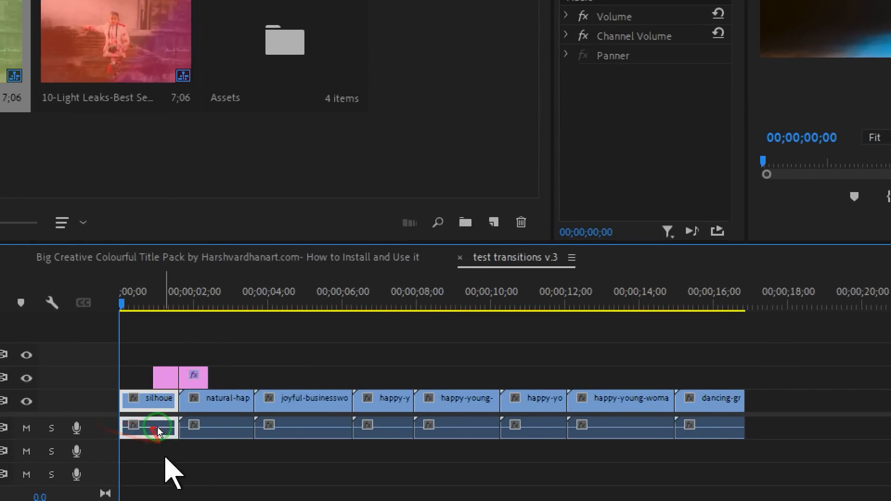
{"action": "mouse_move", "coordinate": [173, 301]}
{"action": "left_mouse_down"}
{"action": "mouse_move", "coordinate": [185, 301]}
{"action": "mouse_move", "coordinate": [147, 314]}
{"action": "left_mouse_up"}
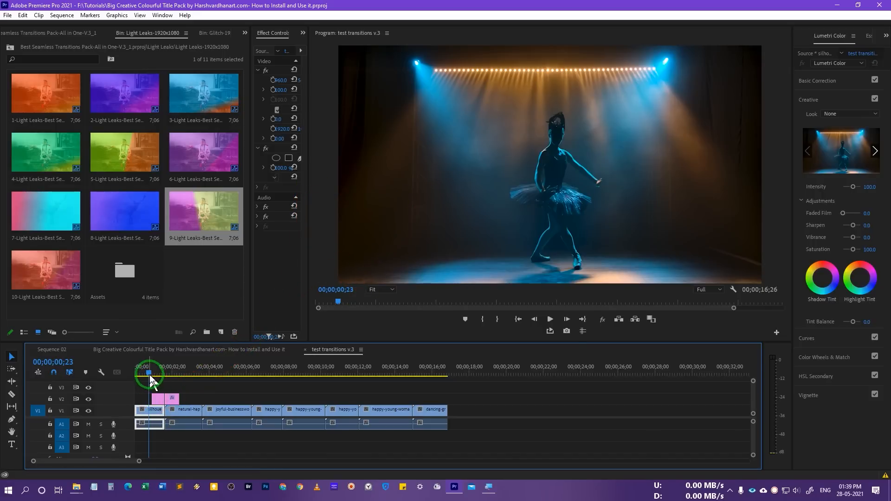
{"action": "left_click", "coordinate": [144, 373]}
{"action": "key", "text": "space"}
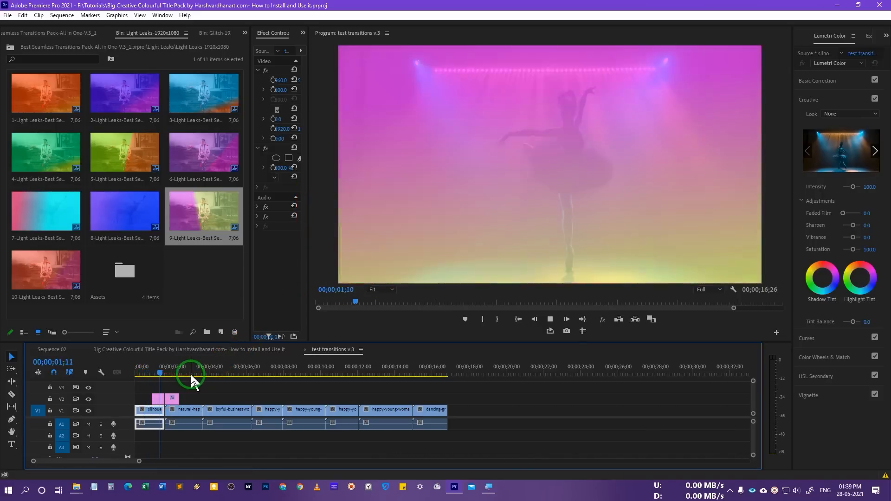
{"action": "key", "text": "space"}
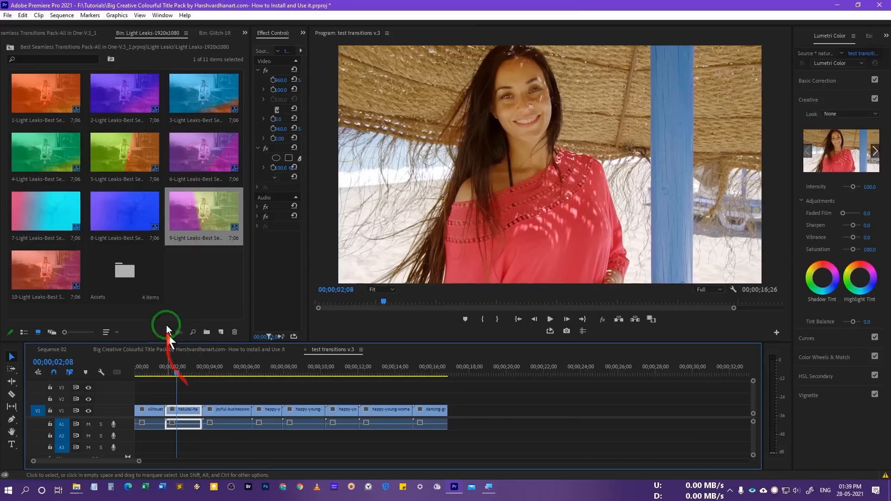
Step: Try the 3-Light Leaks transition on V2 over the same cut, preview it, and undo its placement
{"action": "left_click", "coordinate": [213, 116]}
{"action": "left_click_drag", "start_coordinate": [215, 149], "coordinate": [162, 397]}
{"action": "left_click", "coordinate": [139, 369]}
{"action": "key", "text": "space"}
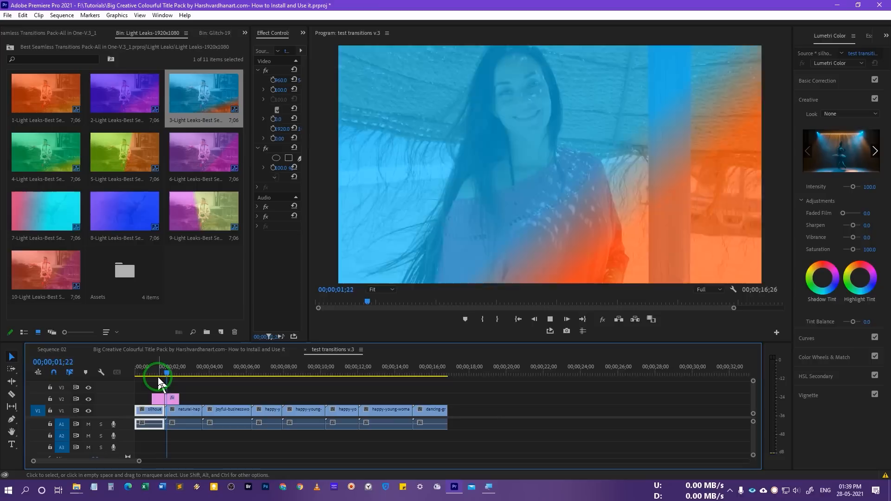
{"action": "left_click", "coordinate": [155, 373]}
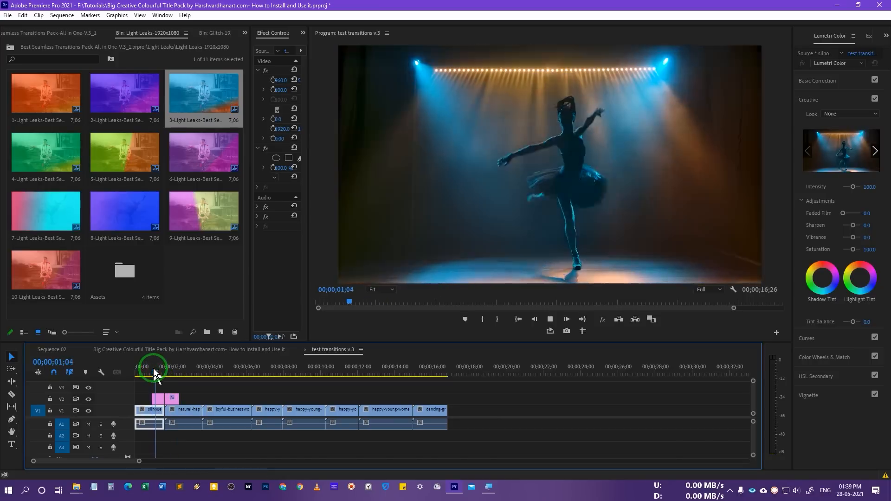
{"action": "key", "text": "ctrl+z"}
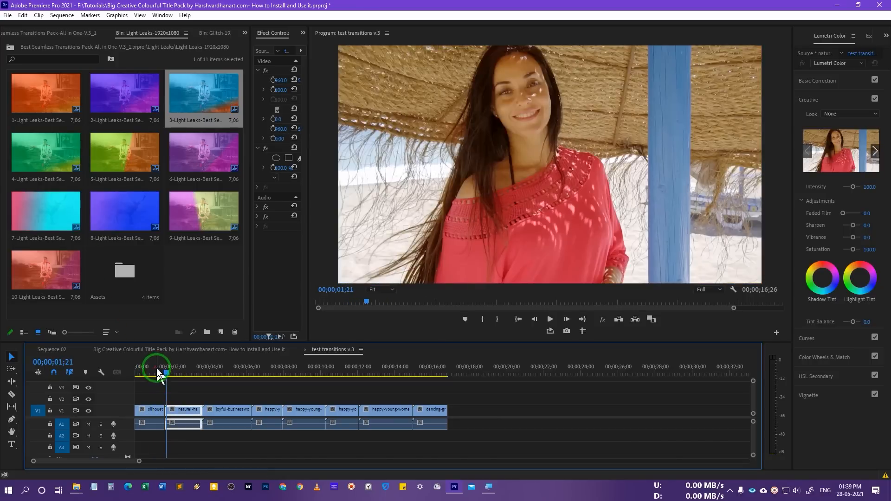
Step: Return to the pack's top-level bins, open the Pan 1920x1080 bin and show its transitions as thumbnails
{"action": "left_click", "coordinate": [10, 47]}
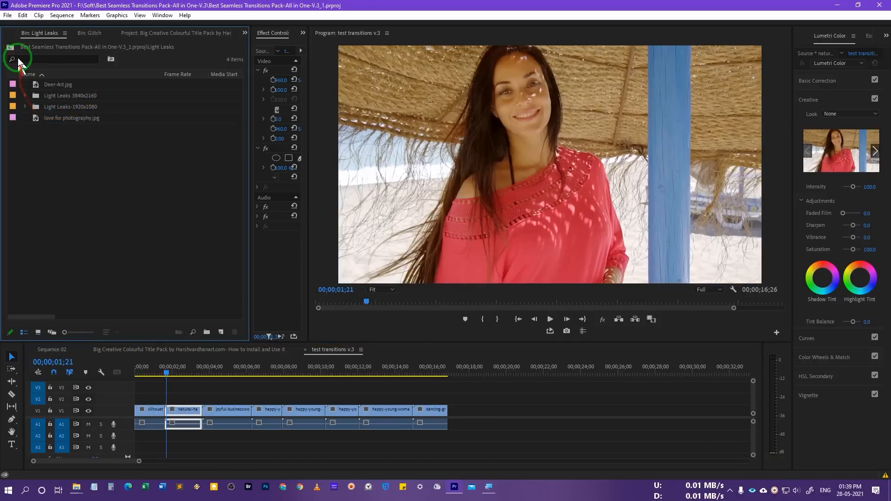
{"action": "left_click", "coordinate": [11, 49]}
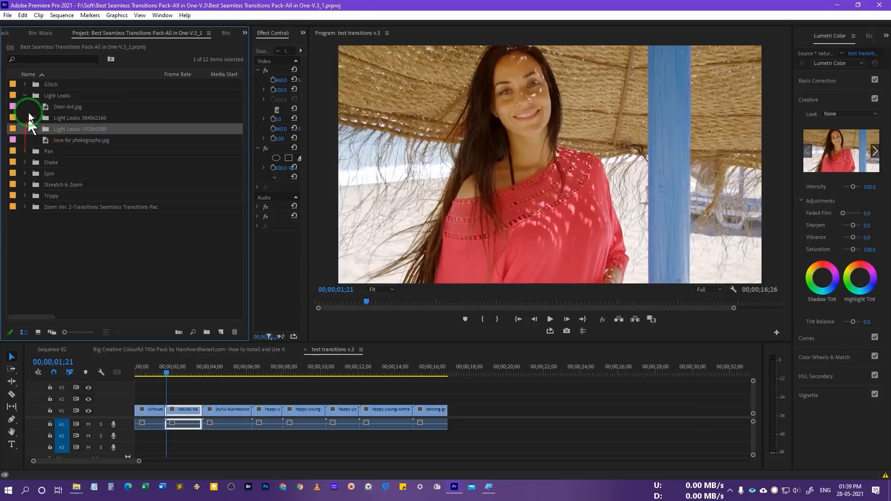
{"action": "left_click", "coordinate": [27, 149]}
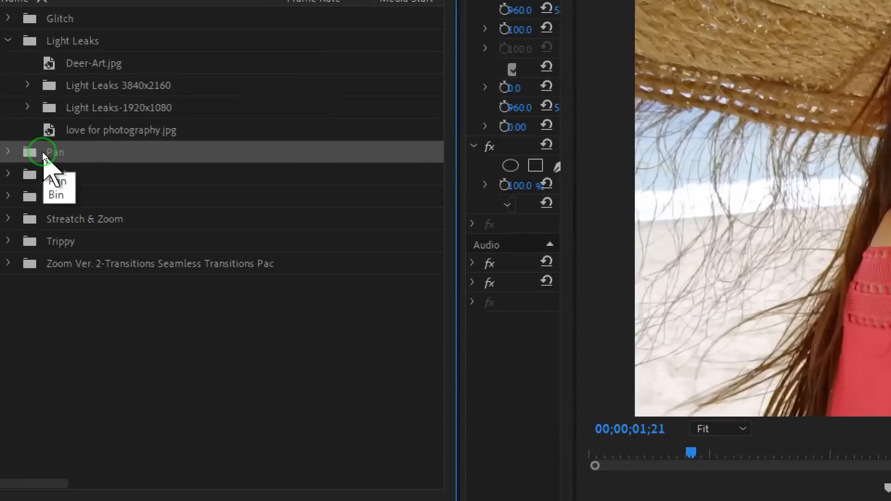
{"action": "left_click", "coordinate": [49, 152]}
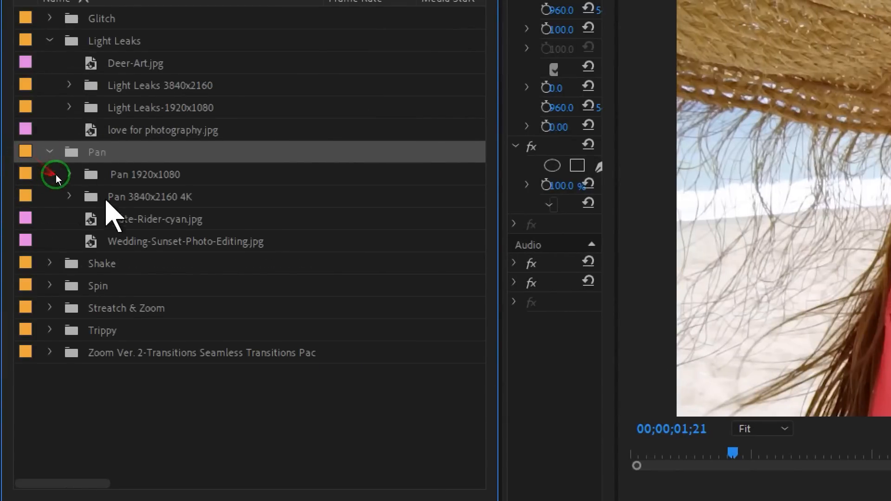
{"action": "left_click", "coordinate": [79, 168]}
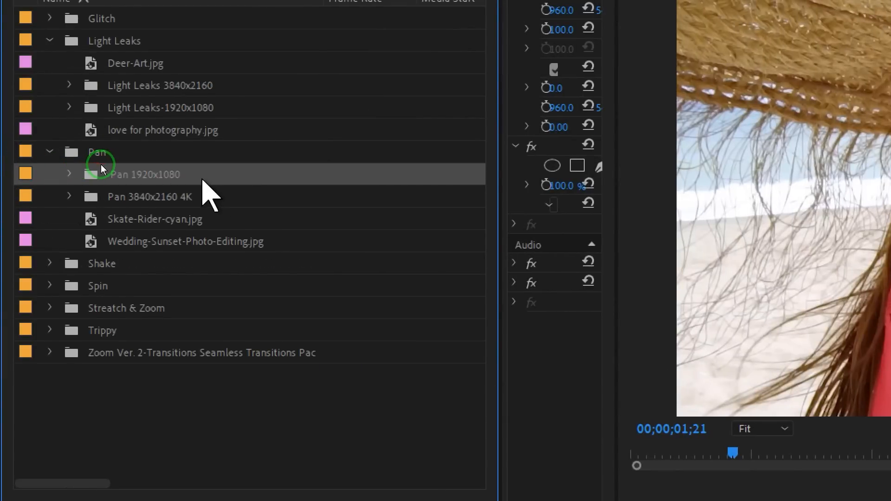
{"action": "left_click", "coordinate": [123, 197]}
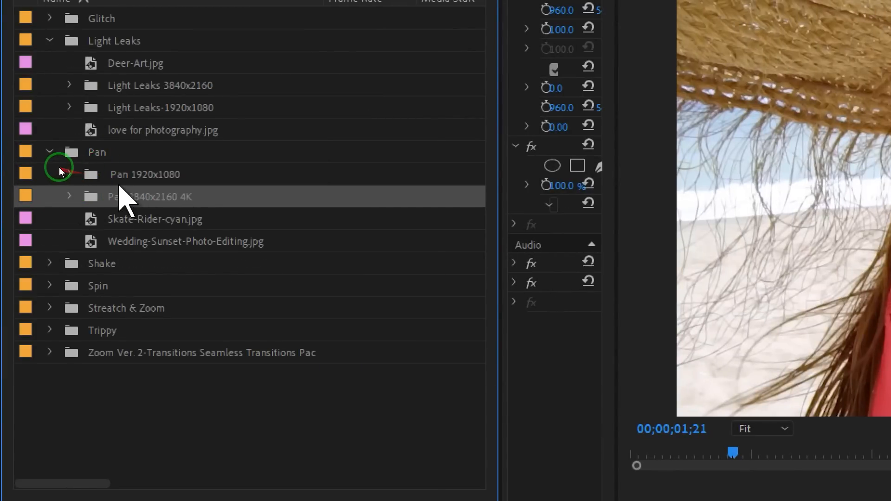
{"action": "left_click", "coordinate": [59, 169]}
{"action": "double_click", "coordinate": [48, 163]}
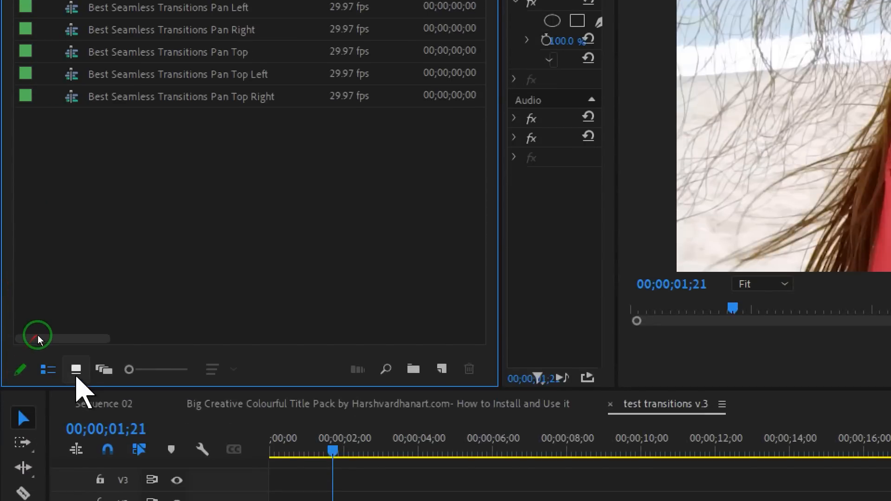
{"action": "left_click", "coordinate": [76, 369]}
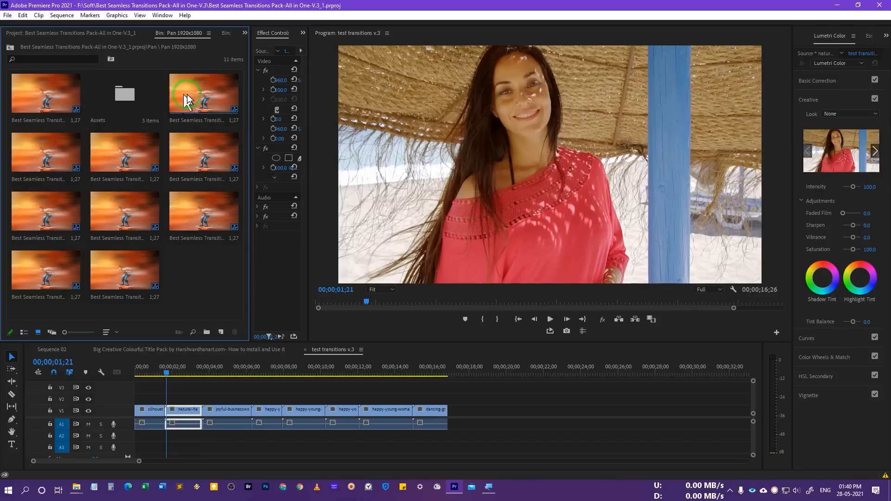
Step: Try two Pan transitions in turn on V2 over the first cut, play each one back, and undo the placement
{"action": "left_click_drag", "start_coordinate": [193, 100], "coordinate": [156, 374]}
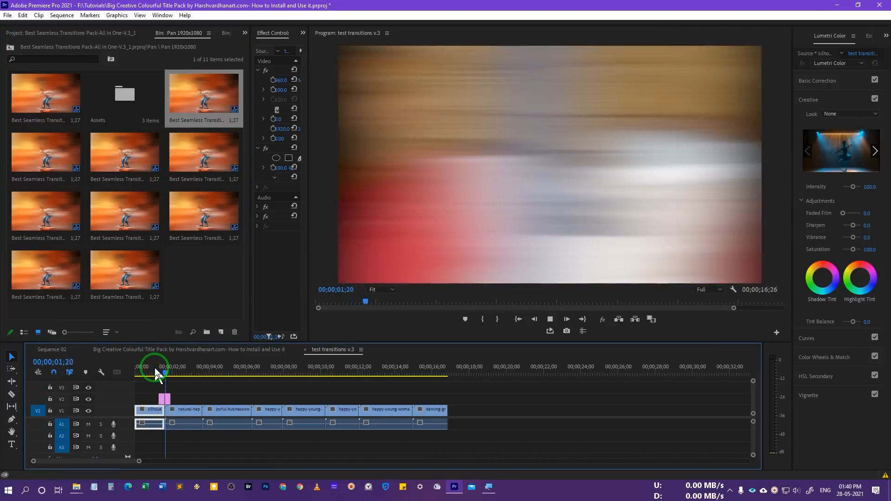
{"action": "key", "text": "space"}
{"action": "left_click_drag", "start_coordinate": [107, 222], "coordinate": [165, 398]}
{"action": "left_click", "coordinate": [156, 371]}
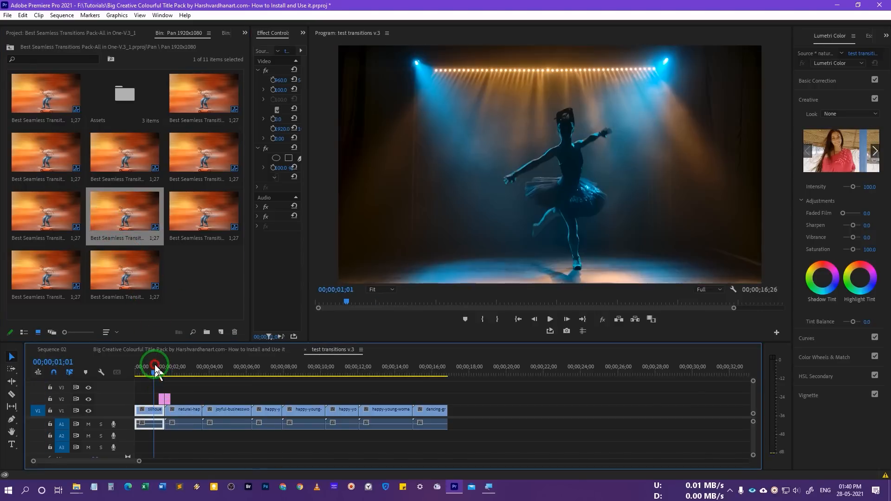
{"action": "key", "text": "space"}
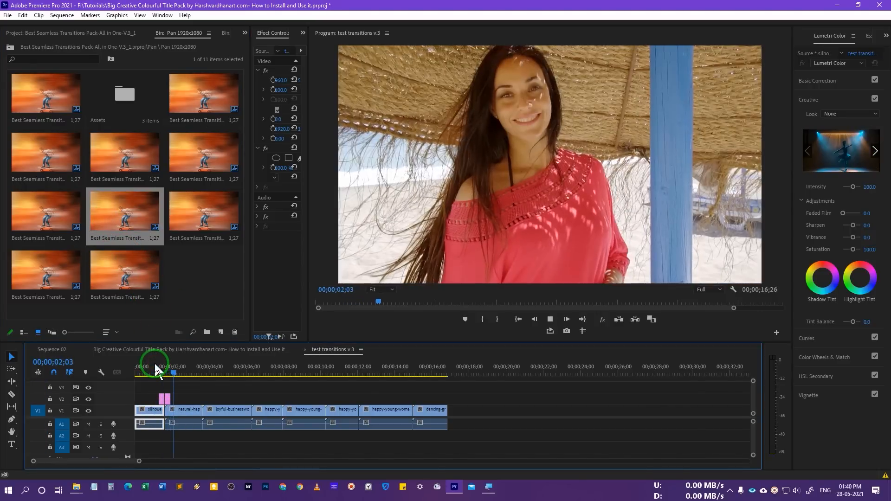
{"action": "key", "text": "ctrl+z"}
Step: Return to the pack's top-level bins, open the Spin 1920x1080 bin and show its transitions as thumbnails
{"action": "left_click", "coordinate": [10, 47]}
{"action": "left_click", "coordinate": [10, 48]}
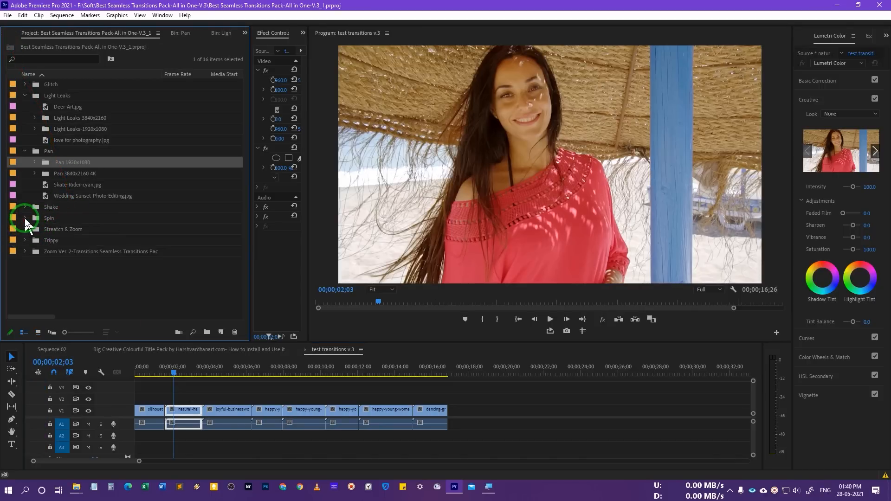
{"action": "left_click", "coordinate": [24, 217]}
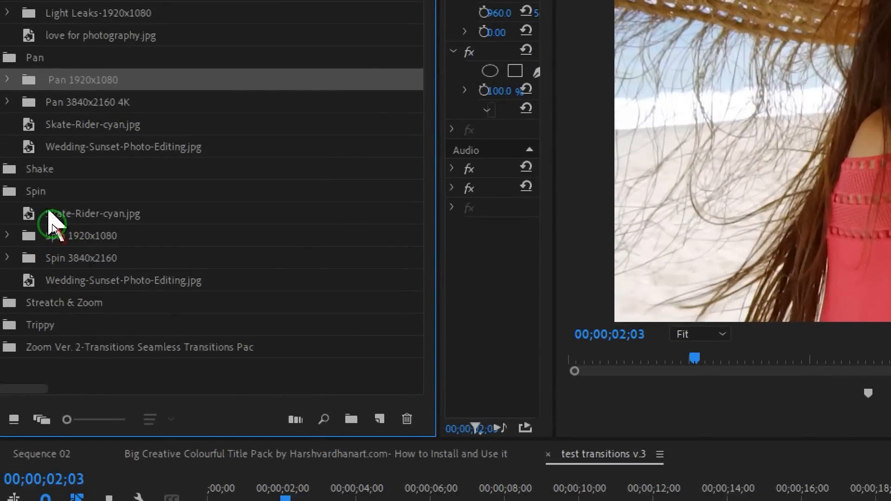
{"action": "left_click", "coordinate": [51, 218]}
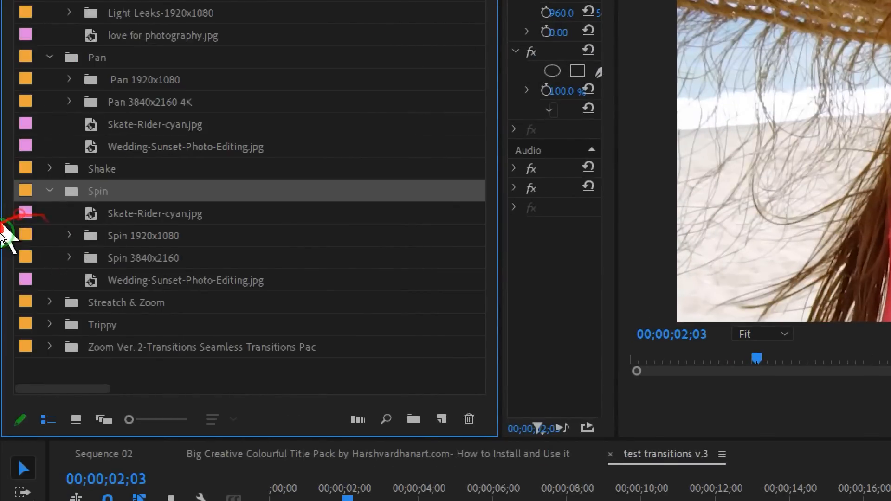
{"action": "double_click", "coordinate": [47, 240]}
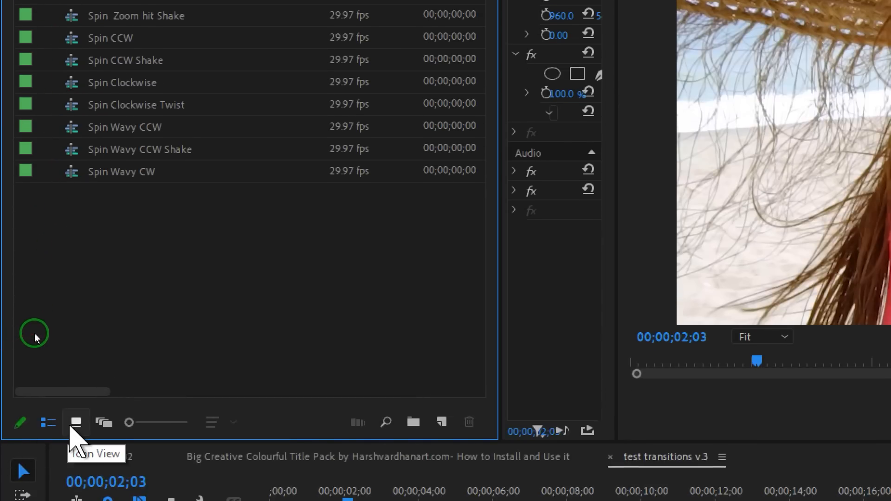
{"action": "left_click", "coordinate": [76, 422]}
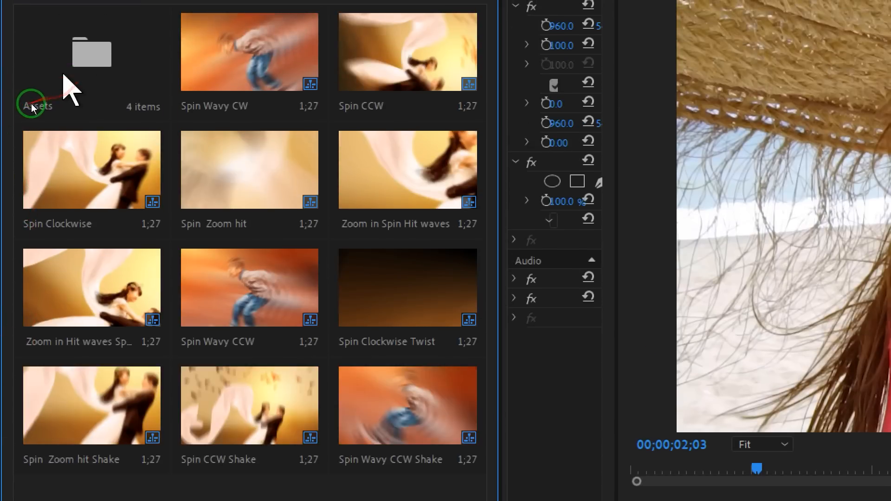
{"action": "left_click", "coordinate": [31, 104]}
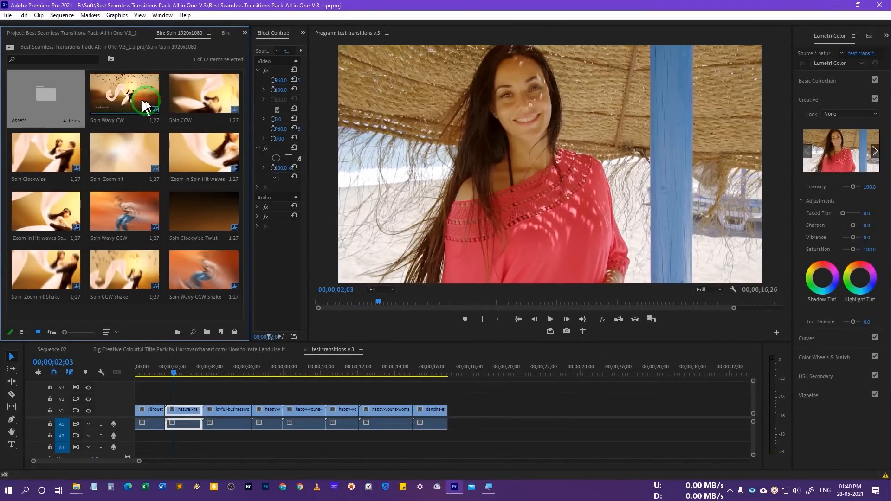
Step: Try the Spin Wavy CW transition above the cut between the first two clips, starting on V2, and play it back
{"action": "mouse_move", "coordinate": [132, 111]}
{"action": "left_mouse_down"}
{"action": "mouse_move", "coordinate": [177, 225]}
{"action": "mouse_move", "coordinate": [180, 364]}
{"action": "mouse_move", "coordinate": [165, 405]}
{"action": "left_mouse_up"}
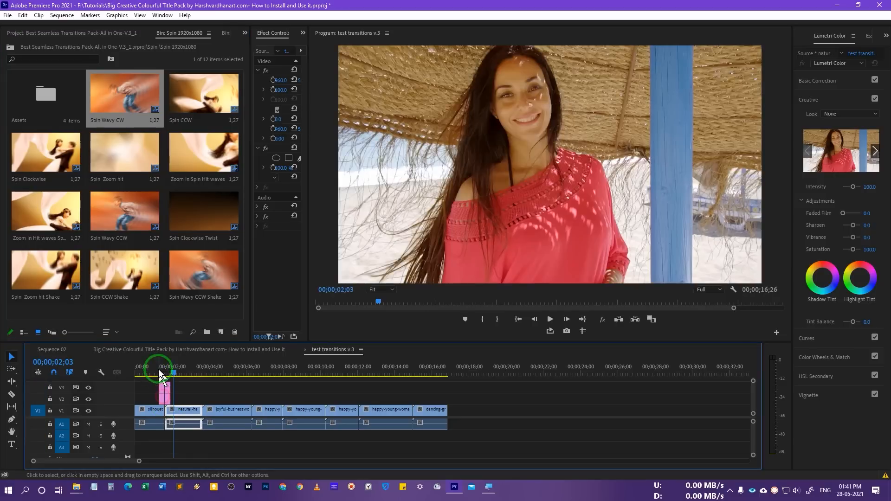
{"action": "left_click", "coordinate": [149, 372]}
{"action": "key", "text": "space"}
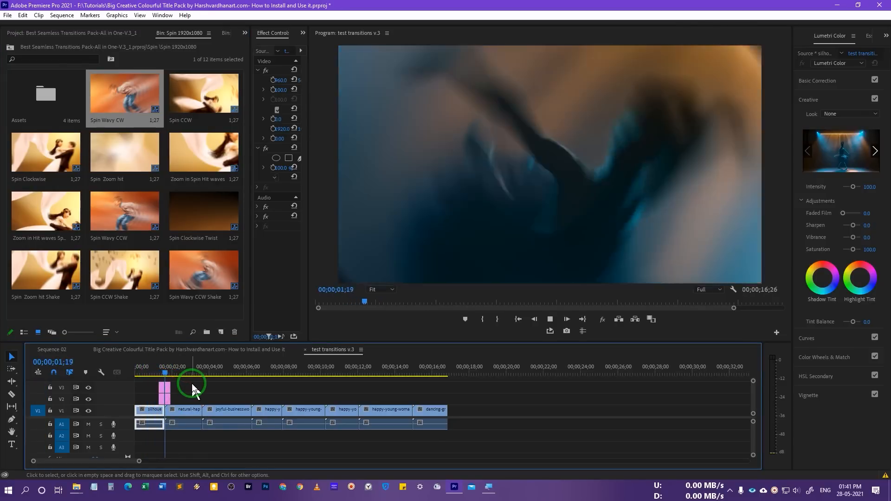
{"action": "key", "text": "space"}
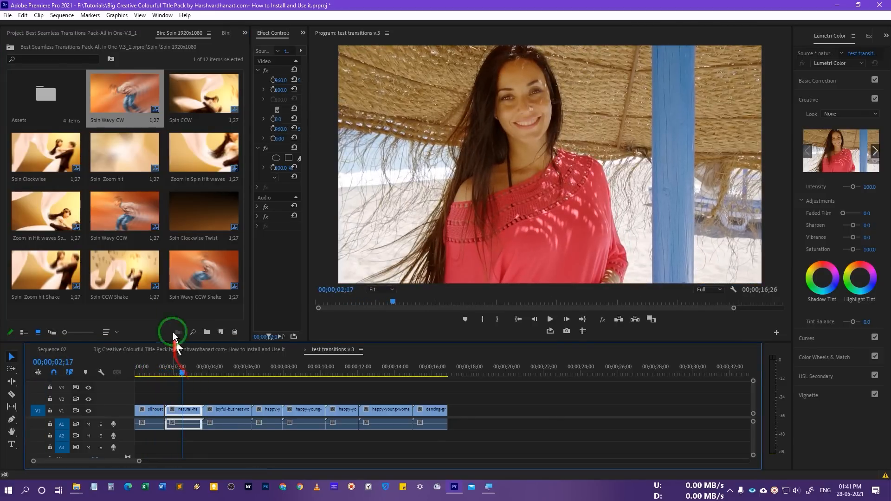
Step: Try the Spin Wavy CCW Shake transition on the tracks above the first cut and play it back
{"action": "left_click_drag", "start_coordinate": [200, 269], "coordinate": [167, 395]}
{"action": "left_click", "coordinate": [153, 373]}
{"action": "key", "text": "space"}
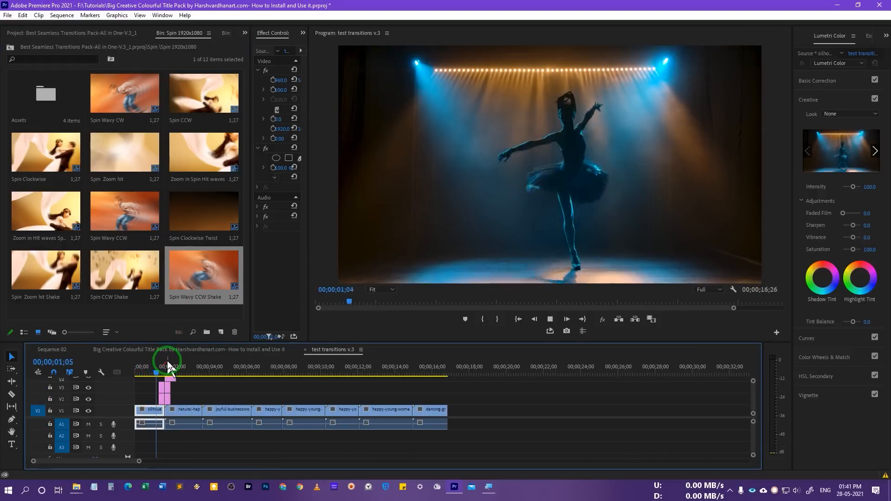
{"action": "key", "text": "space"}
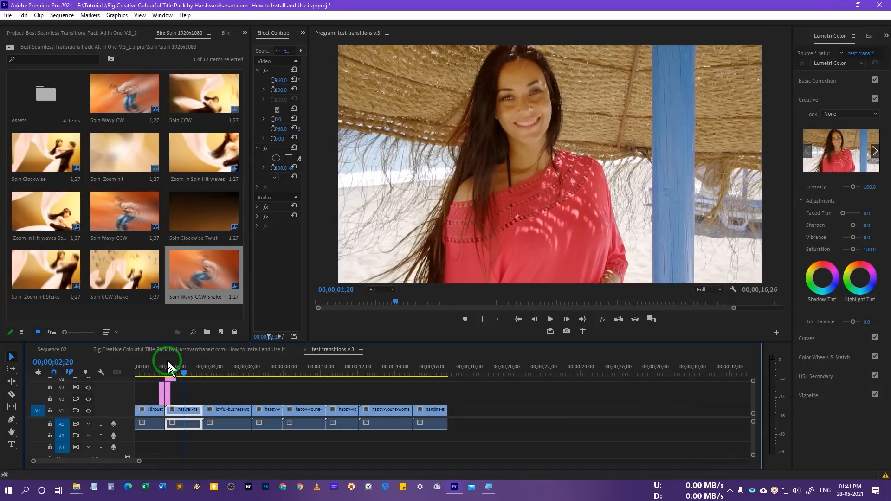
Step: Try the Spin Zoom hit Shake transition on the tracks above the first cut and play it back
{"action": "left_click_drag", "start_coordinate": [36, 278], "coordinate": [165, 395]}
{"action": "left_click", "coordinate": [162, 371]}
{"action": "key", "text": "space"}
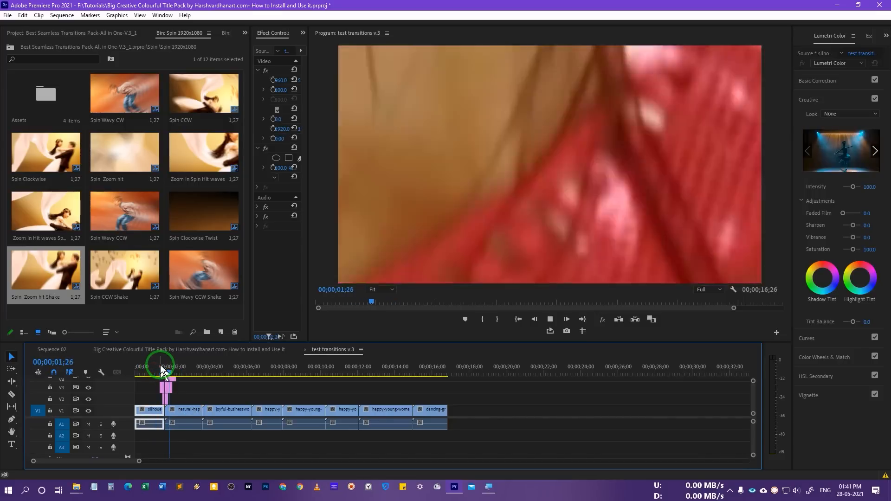
{"action": "key", "text": "space"}
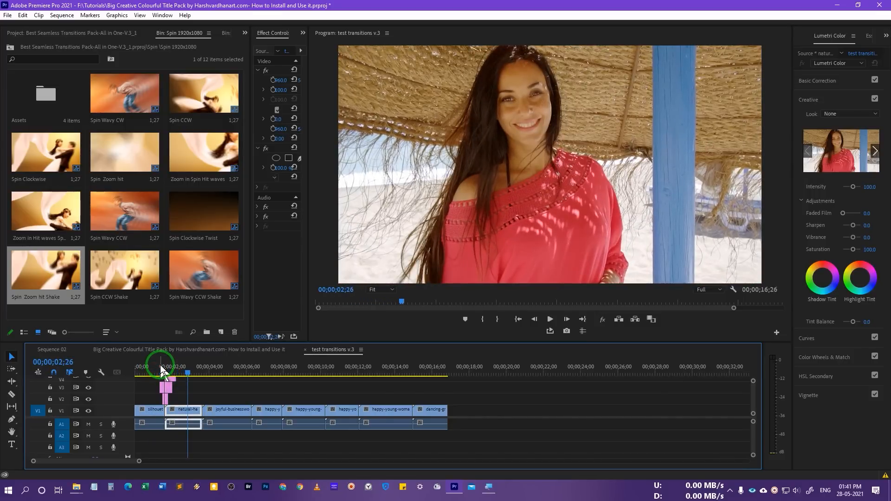
Step: Return to the pack's top-level bins and open the Zoom v.2-1080x1920 Vertical bin inside the Zoom Ver. 2 bin
{"action": "left_click", "coordinate": [11, 48]}
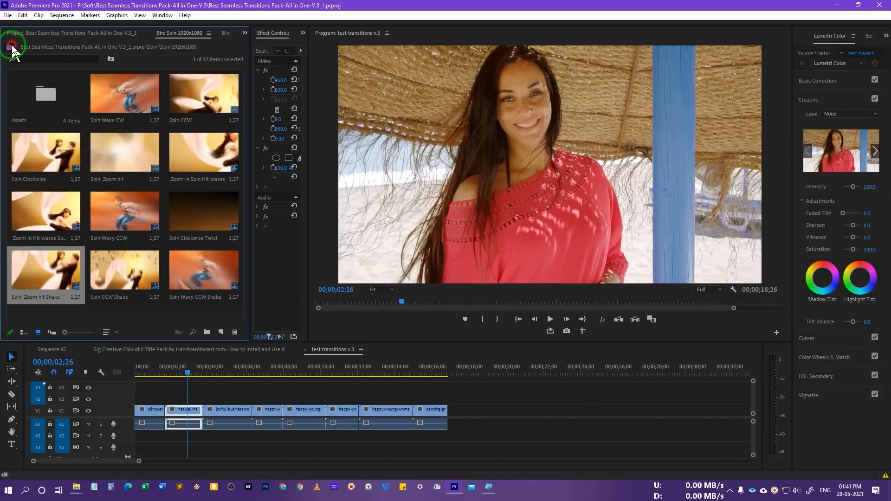
{"action": "left_click", "coordinate": [11, 47]}
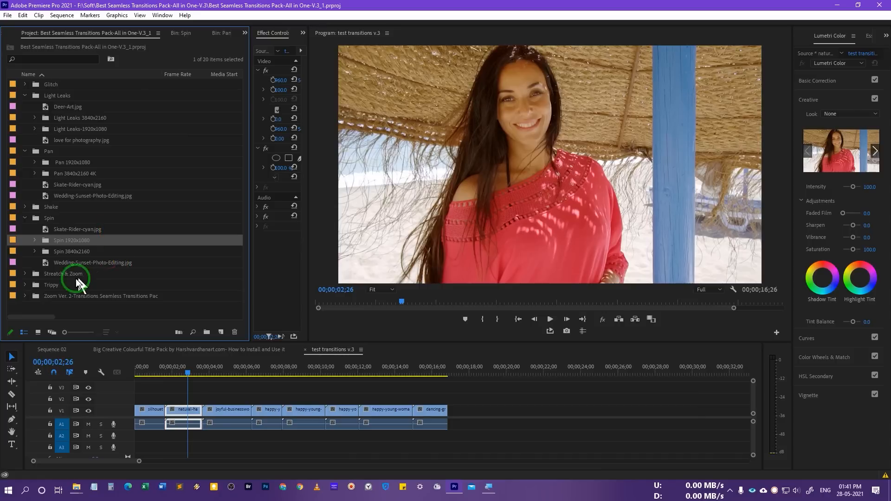
{"action": "double_click", "coordinate": [39, 297]}
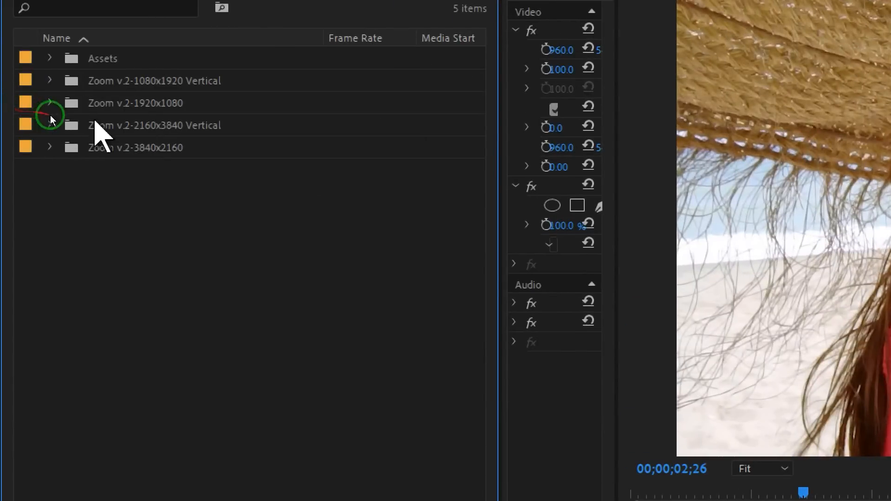
{"action": "double_click", "coordinate": [36, 90]}
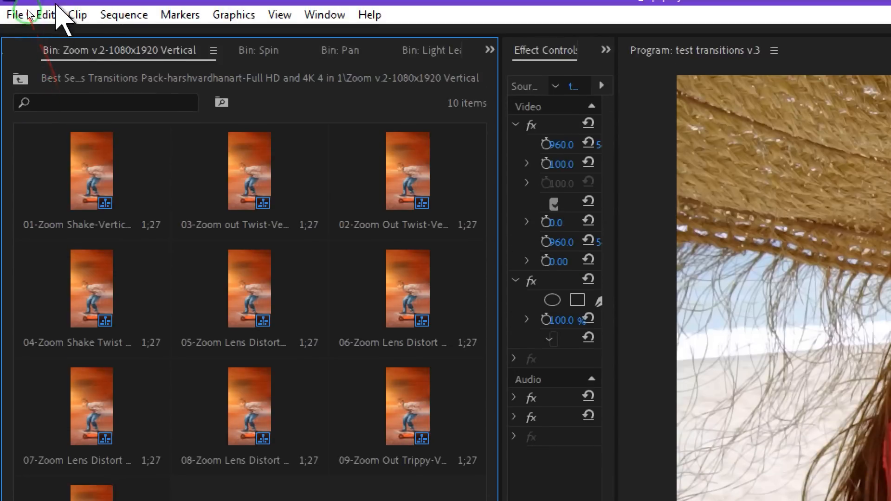
Step: Go back to the Zoom Ver. 2 bin and open its Zoom v.2-1920x1080 bin
{"action": "left_click", "coordinate": [18, 81]}
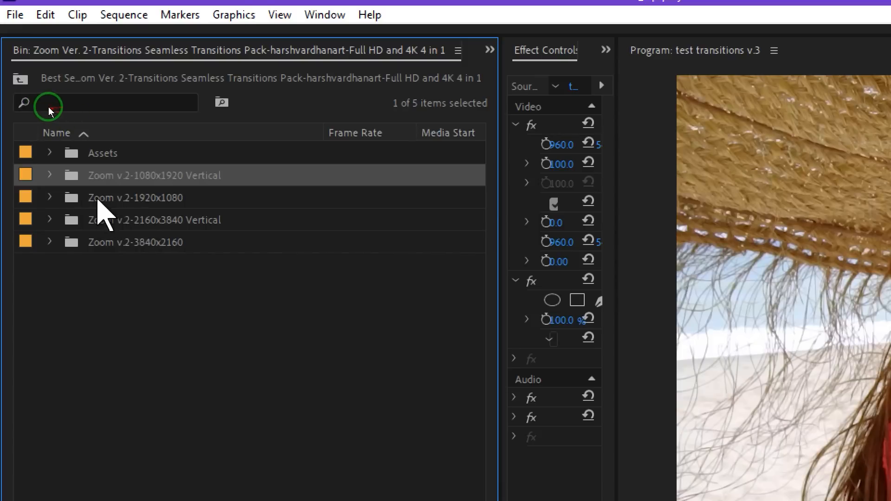
{"action": "left_click", "coordinate": [98, 199]}
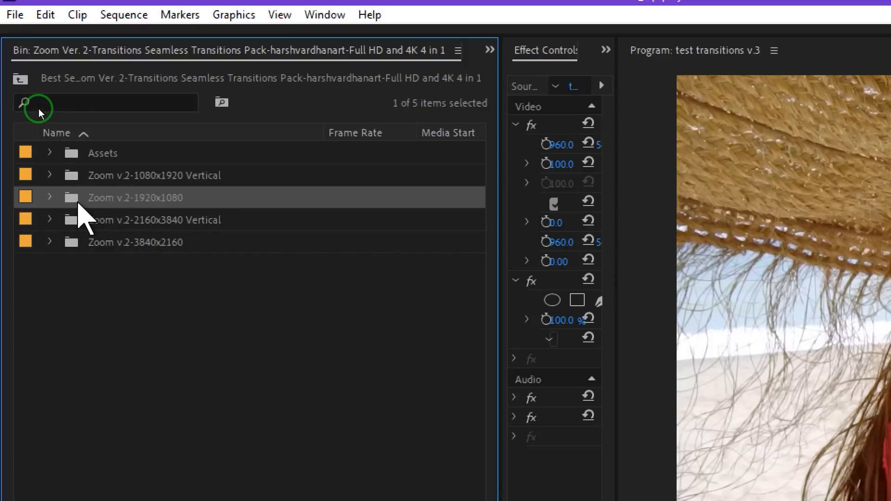
{"action": "double_click", "coordinate": [78, 199]}
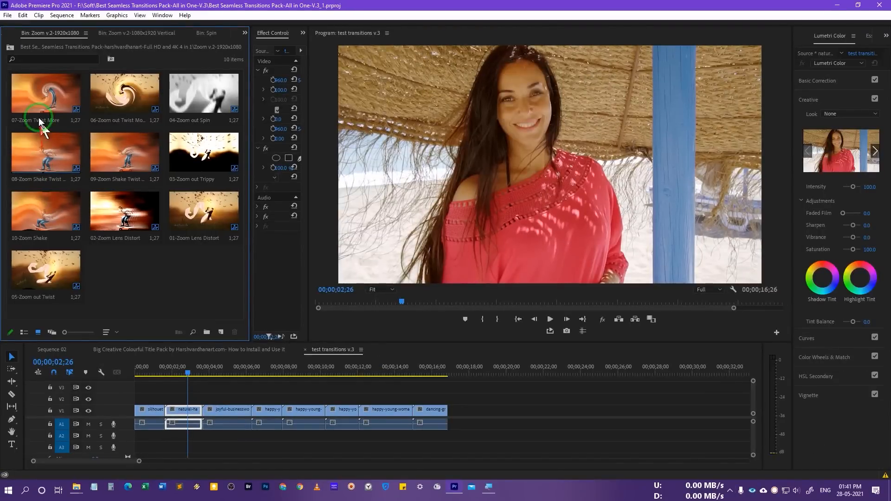
Step: Try the 07-Zoom Twist More transition on the tracks above the first cut and play it back
{"action": "left_click_drag", "start_coordinate": [40, 97], "coordinate": [166, 399]}
{"action": "left_click_drag", "start_coordinate": [159, 367], "coordinate": [152, 370]}
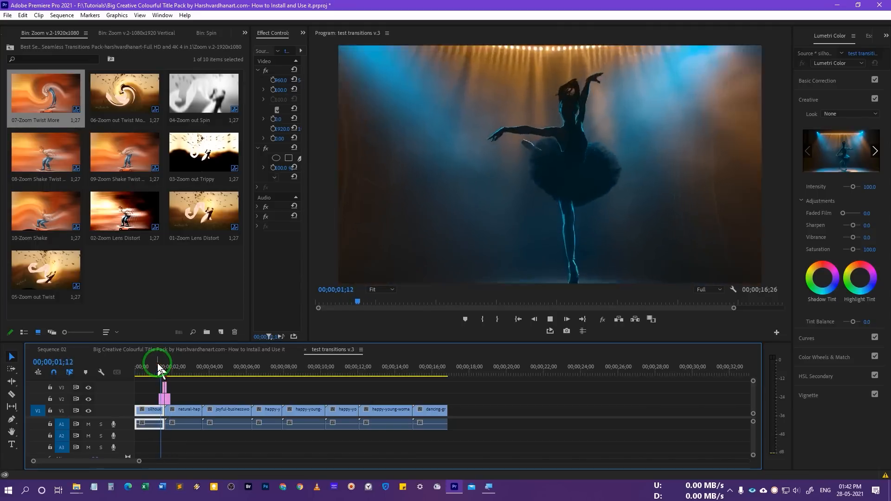
{"action": "key", "text": "space"}
Step: Try the 06-Zoom out Twist transition above the cut between the first two clips, starting on V2, and play it back
{"action": "left_click_drag", "start_coordinate": [123, 93], "coordinate": [166, 402]}
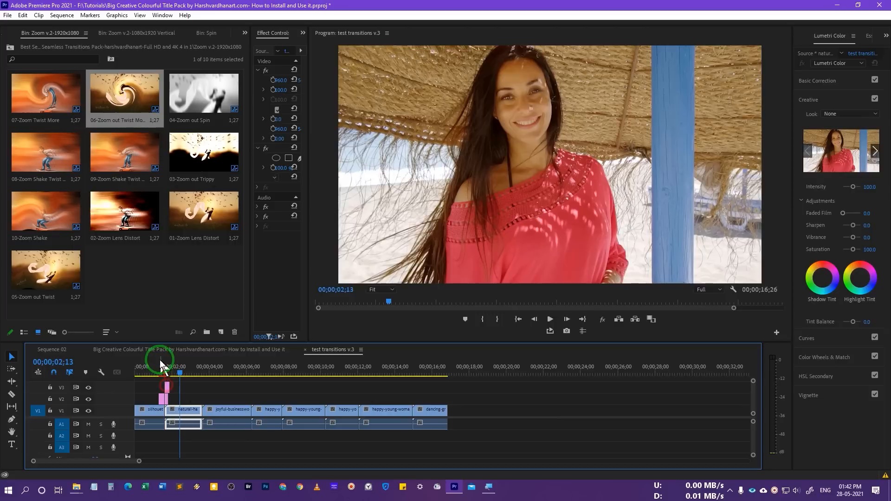
{"action": "left_click", "coordinate": [149, 369]}
{"action": "key", "text": "space"}
Step: Mark the range from 00;00;01;02 to 00;00;02;04 around the first cut, render it and play the transition back
{"action": "left_click_drag", "start_coordinate": [158, 366], "coordinate": [172, 375]}
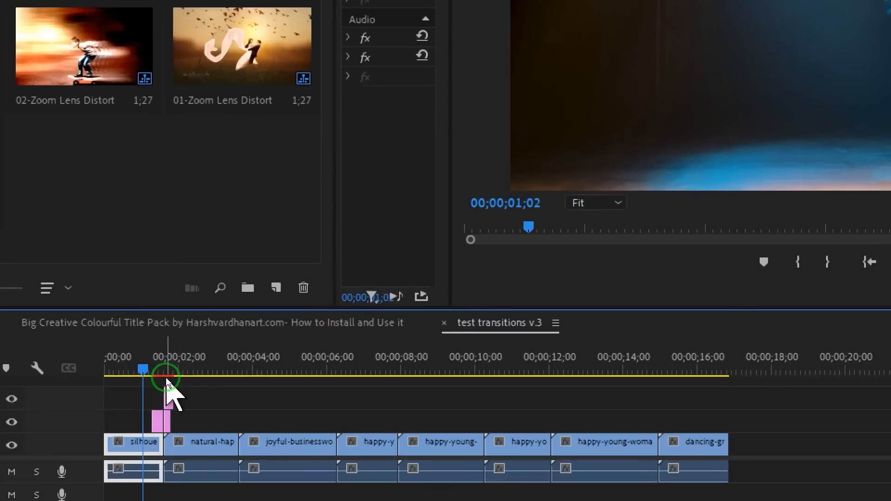
{"action": "key", "text": "ctrl+s"}
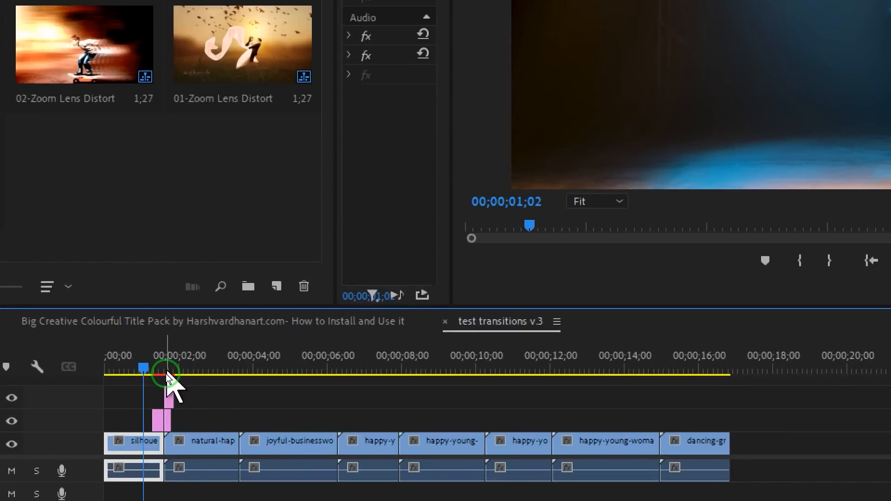
{"action": "key", "text": "i"}
{"action": "left_click", "coordinate": [184, 369]}
{"action": "key", "text": "o"}
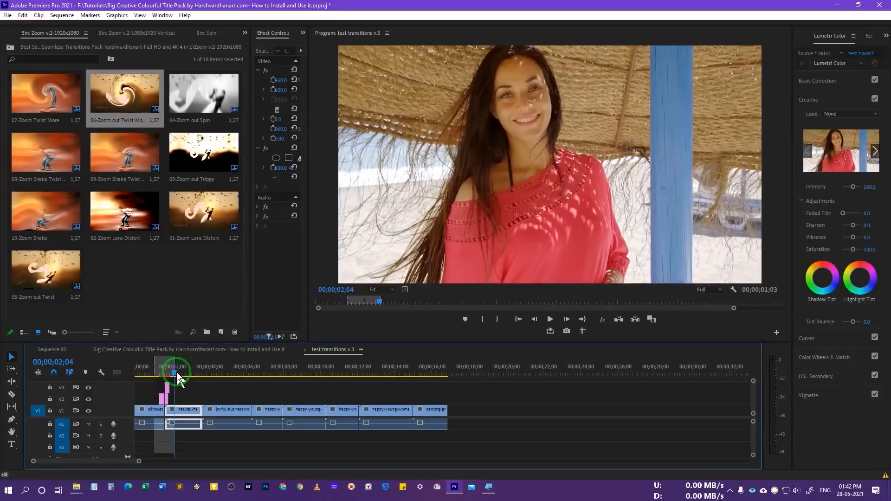
{"action": "key", "text": "Return"}
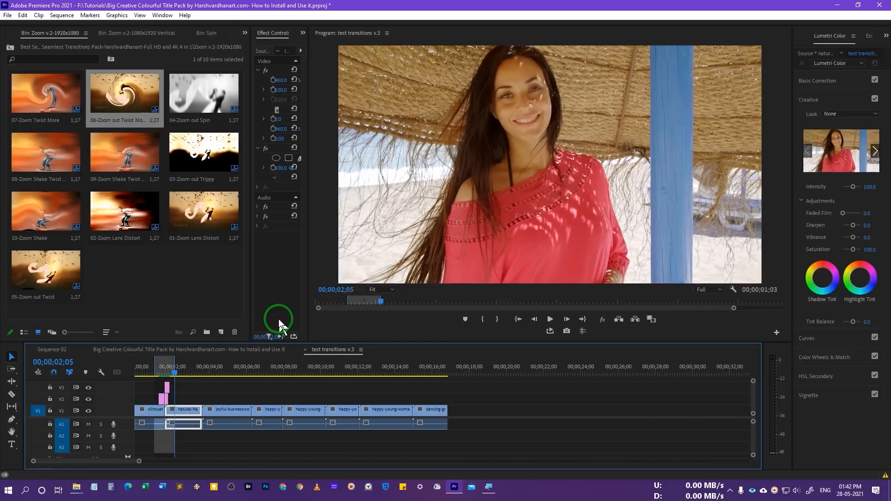
{"action": "left_click", "coordinate": [143, 372]}
{"action": "key", "text": "space"}
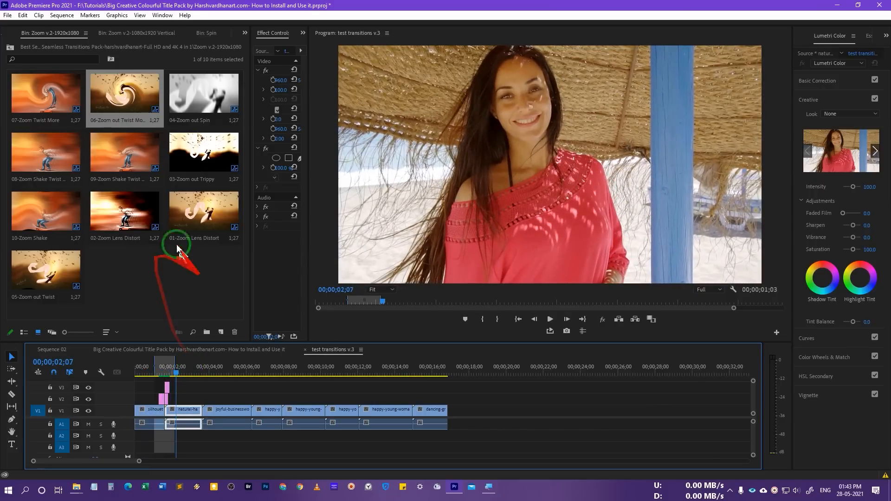
Step: Try the 02-Zoom Lens Distort transition on the tracks above the first cut and play it back twice
{"action": "left_click", "coordinate": [157, 395]}
{"action": "left_click_drag", "start_coordinate": [124, 224], "coordinate": [162, 392]}
{"action": "left_click", "coordinate": [149, 368]}
{"action": "key", "text": "space"}
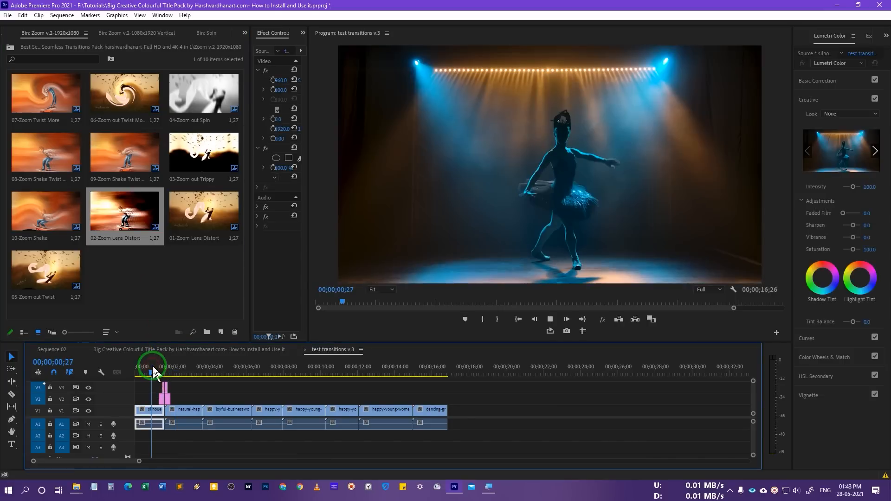
{"action": "key", "text": "space"}
{"action": "left_click", "coordinate": [151, 366]}
{"action": "key", "text": "space"}
{"action": "key", "text": "space"}
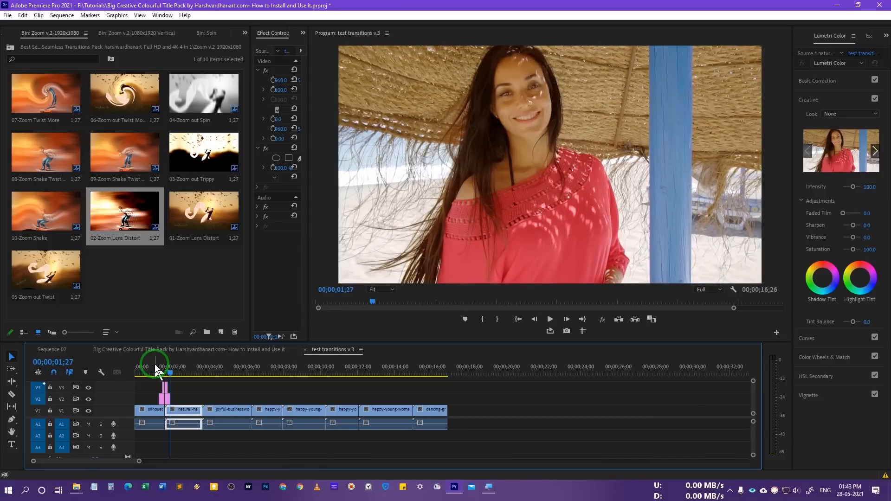
Step: Return to the pack's top-level bins and collapse the Light Leaks, Pan, Spin and Glitch bins
{"action": "left_click", "coordinate": [10, 47]}
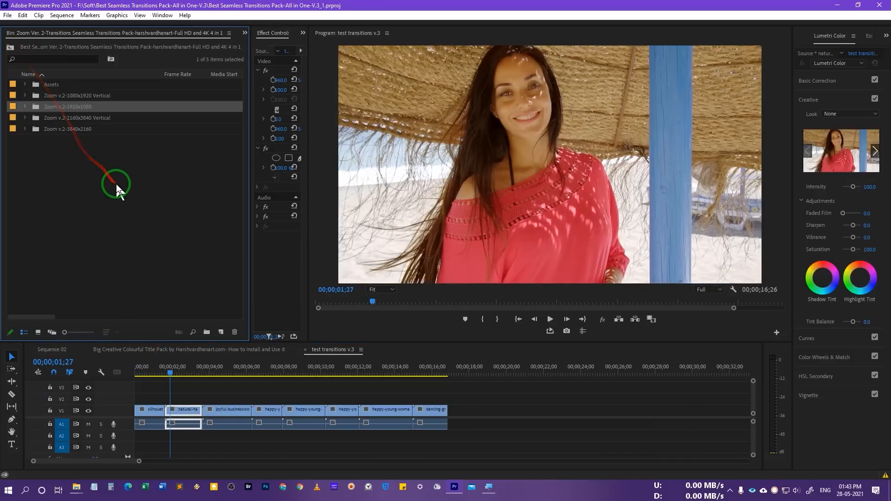
{"action": "left_click", "coordinate": [10, 47]}
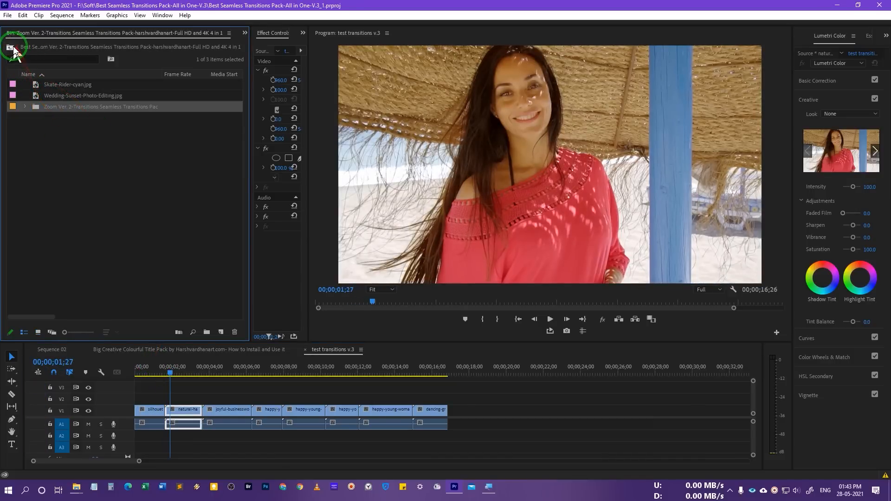
{"action": "left_click", "coordinate": [11, 47]}
{"action": "left_click", "coordinate": [25, 96]}
{"action": "left_click", "coordinate": [25, 106]}
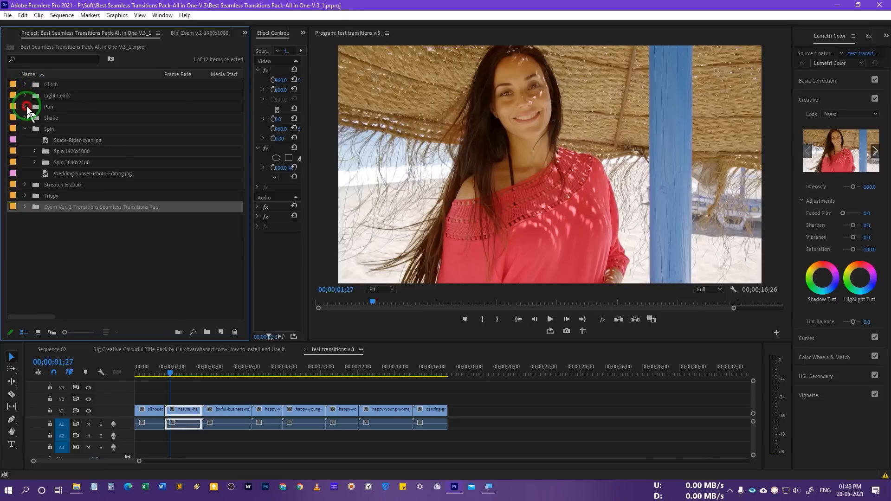
{"action": "left_click", "coordinate": [25, 129]}
{"action": "left_click", "coordinate": [49, 225]}
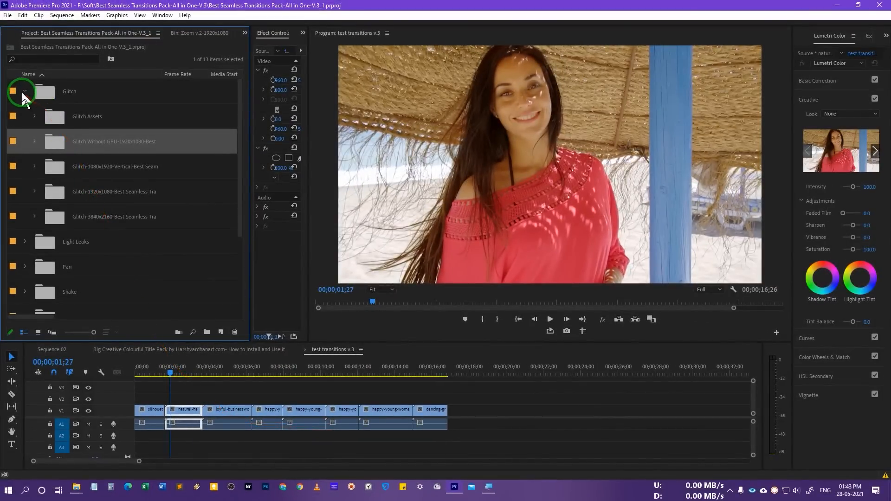
{"action": "left_click", "coordinate": [25, 92]}
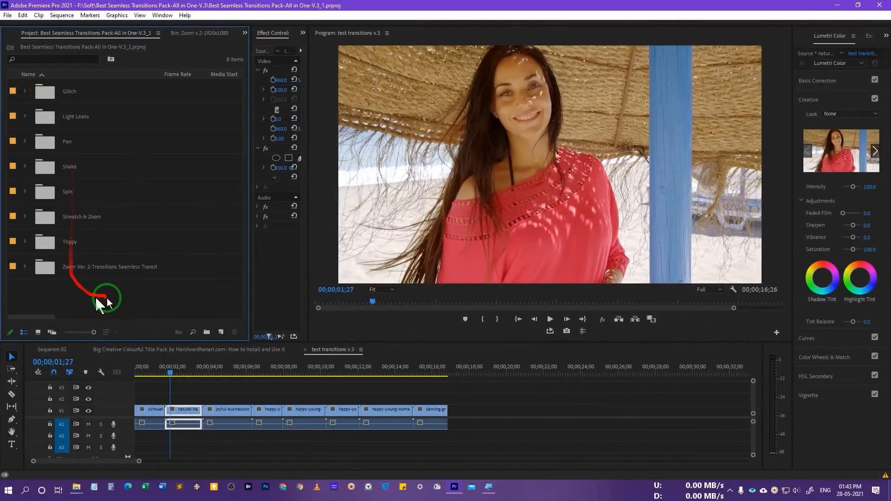